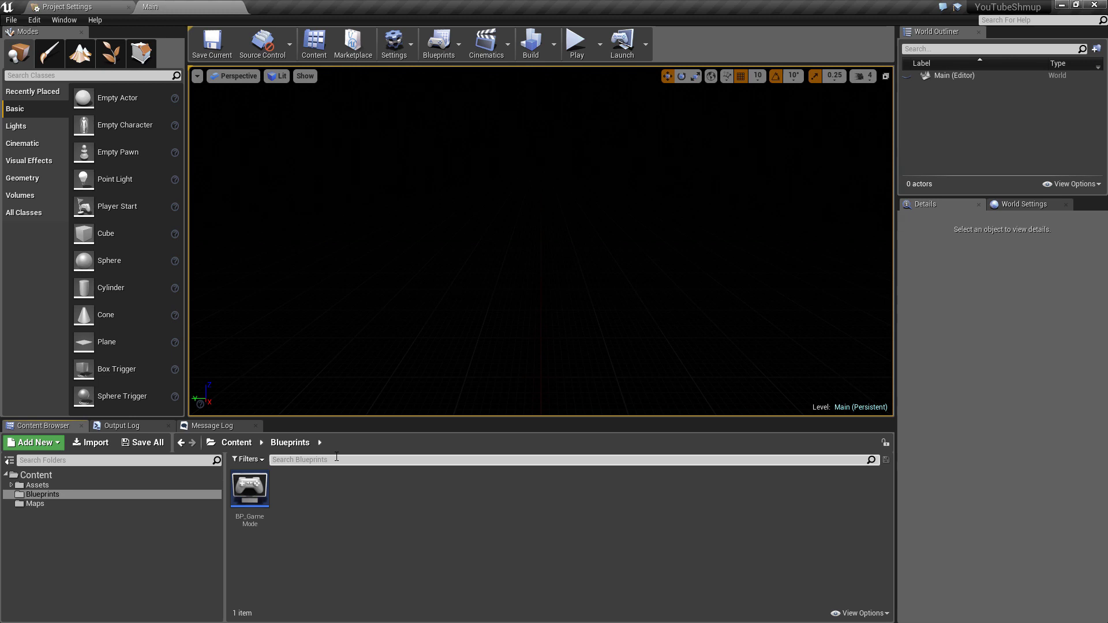
# Create a Pawn blueprint class named BP_Player in the Blueprints folder, open it and dock its editor in the main window.
pyautogui.rightClick(297, 487)
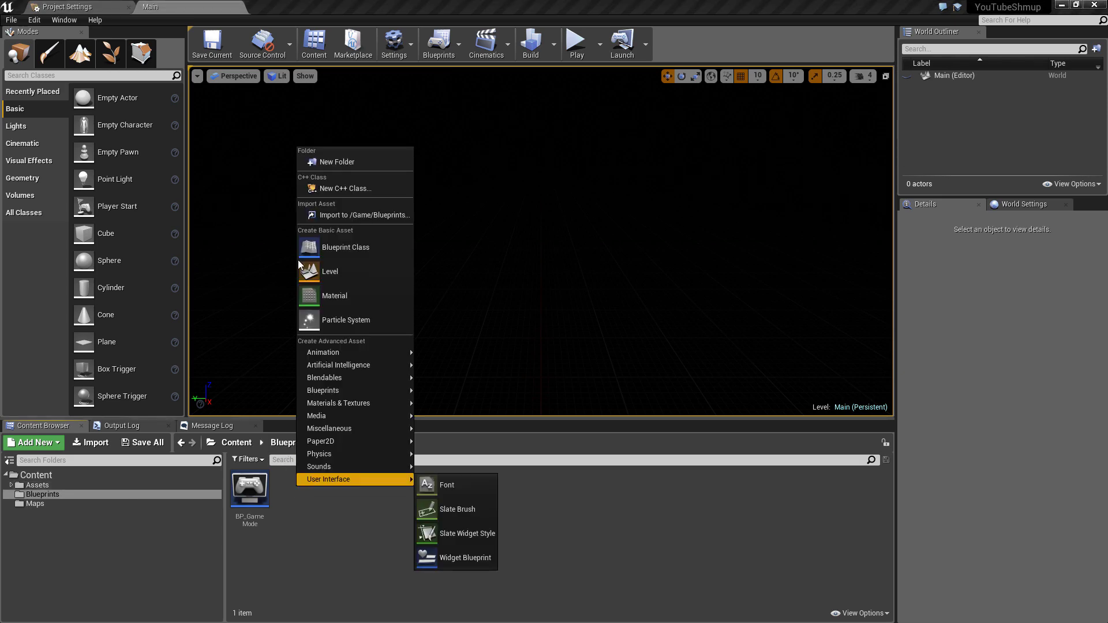
pyautogui.click(369, 253)
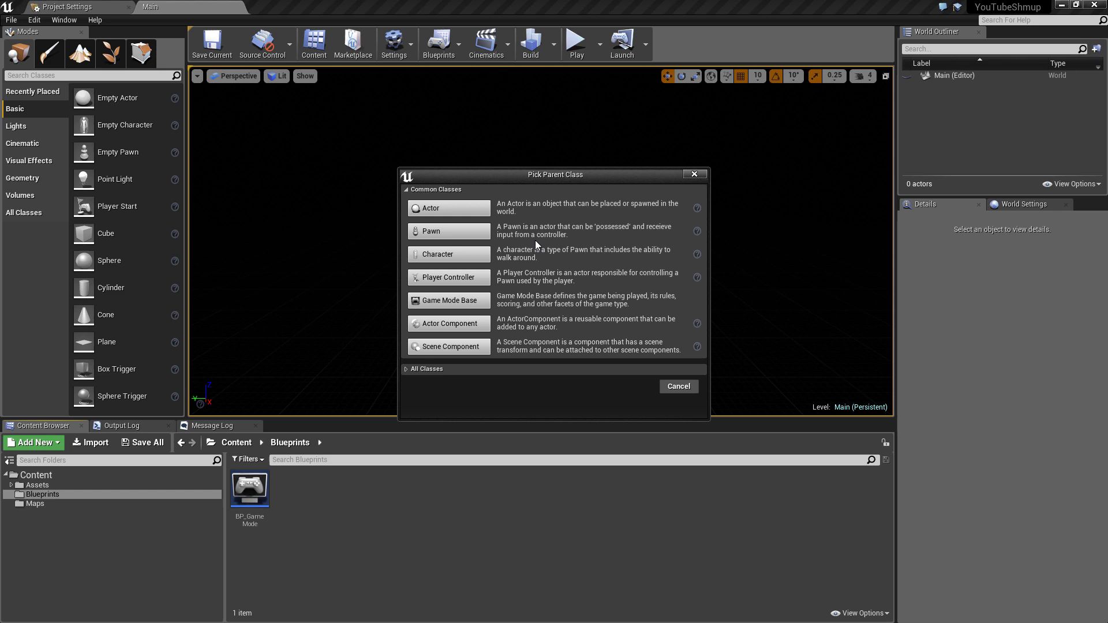
pyautogui.moveTo(490, 252)
pyautogui.click(482, 236)
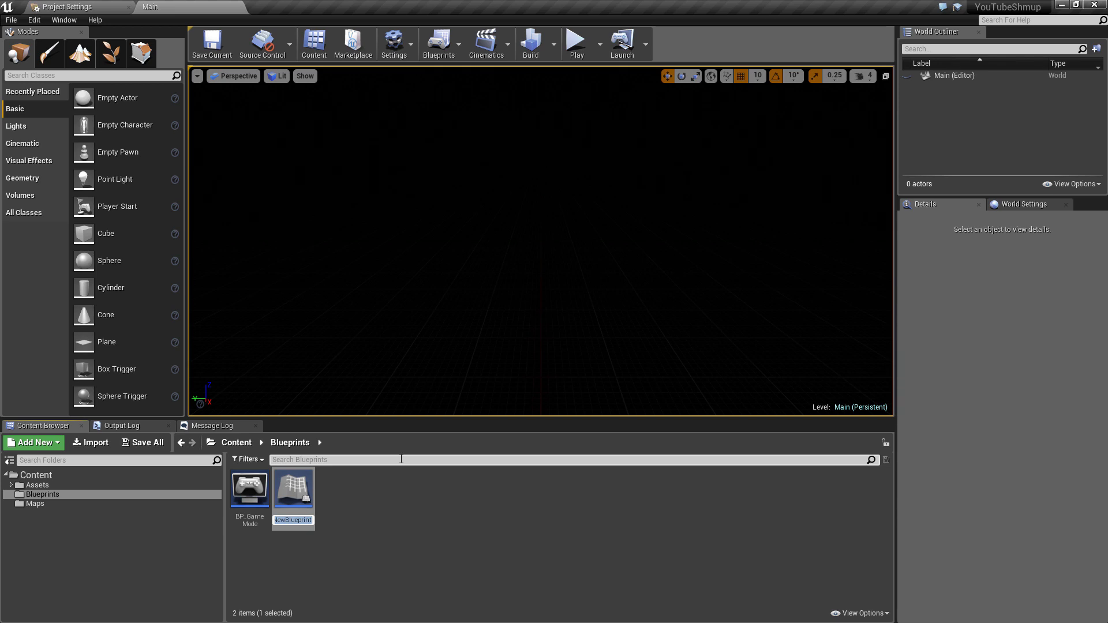
pyautogui.write('BP_Player')
pyautogui.press('Return')
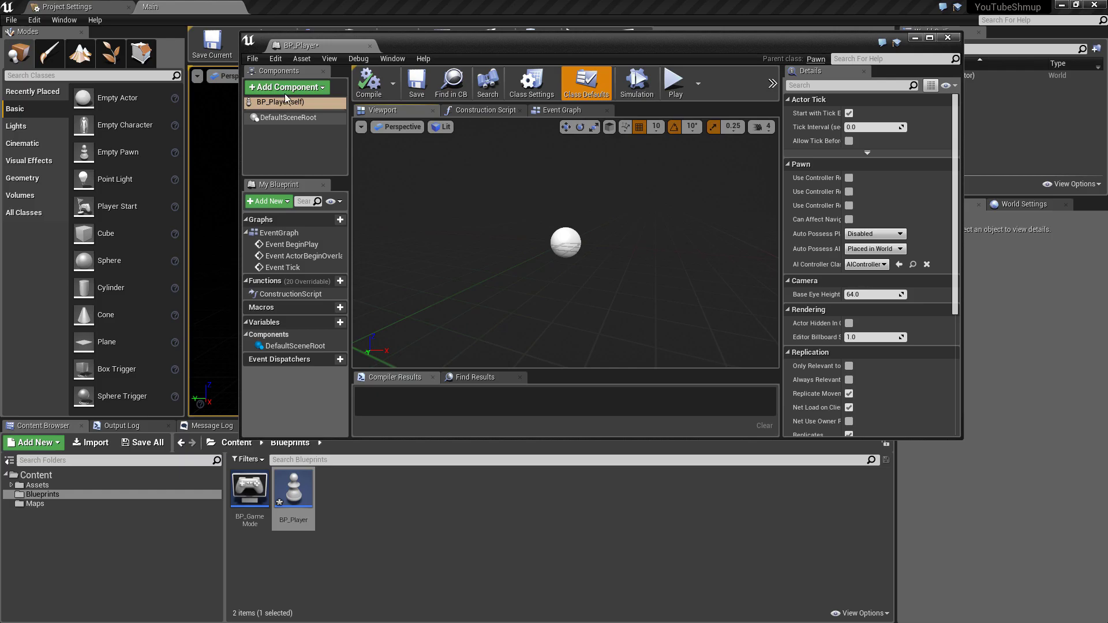
pyautogui.moveTo(300, 45); pyautogui.dragTo(277, 7)
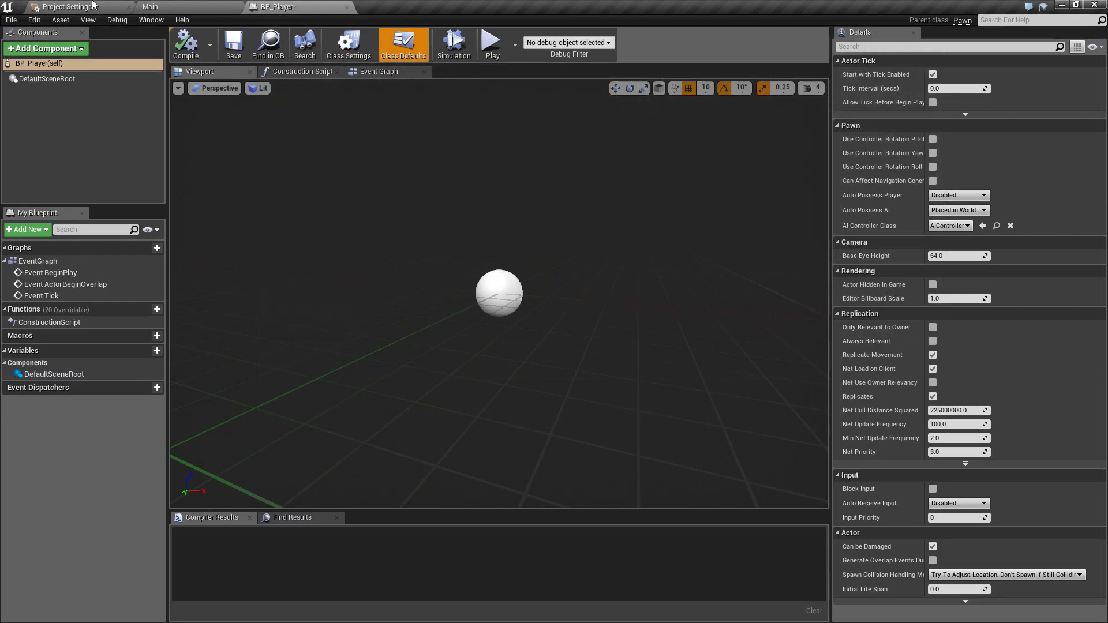
# Set the Asset Editor Open Location preference to Main Window and test it by opening and closing BP_GameMode.
pyautogui.click(182, 6)
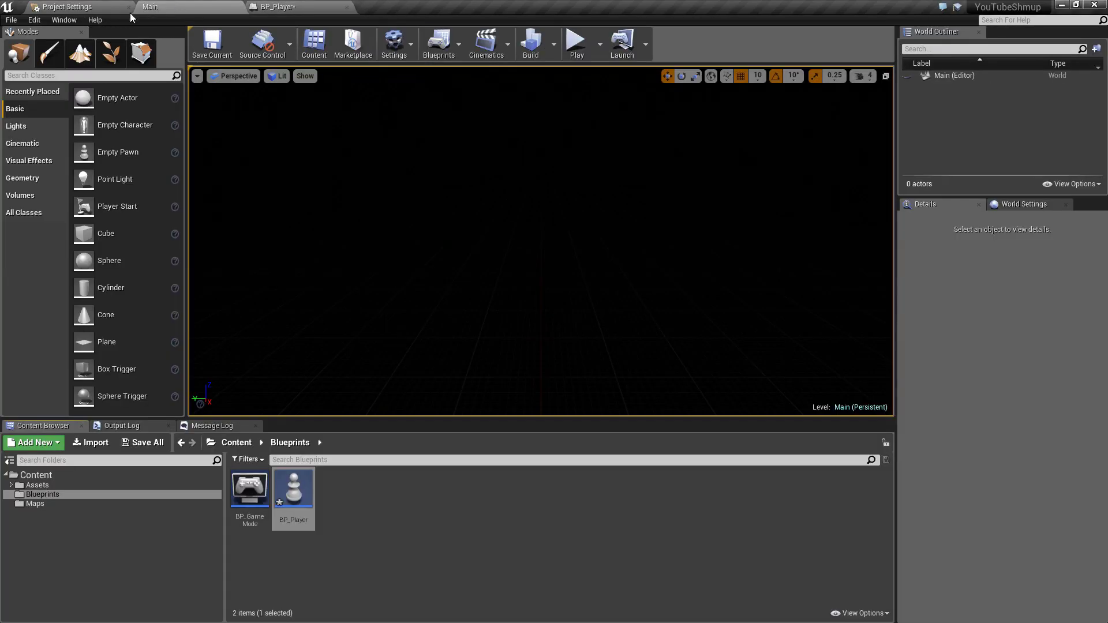
pyautogui.click(34, 19)
pyautogui.click(72, 170)
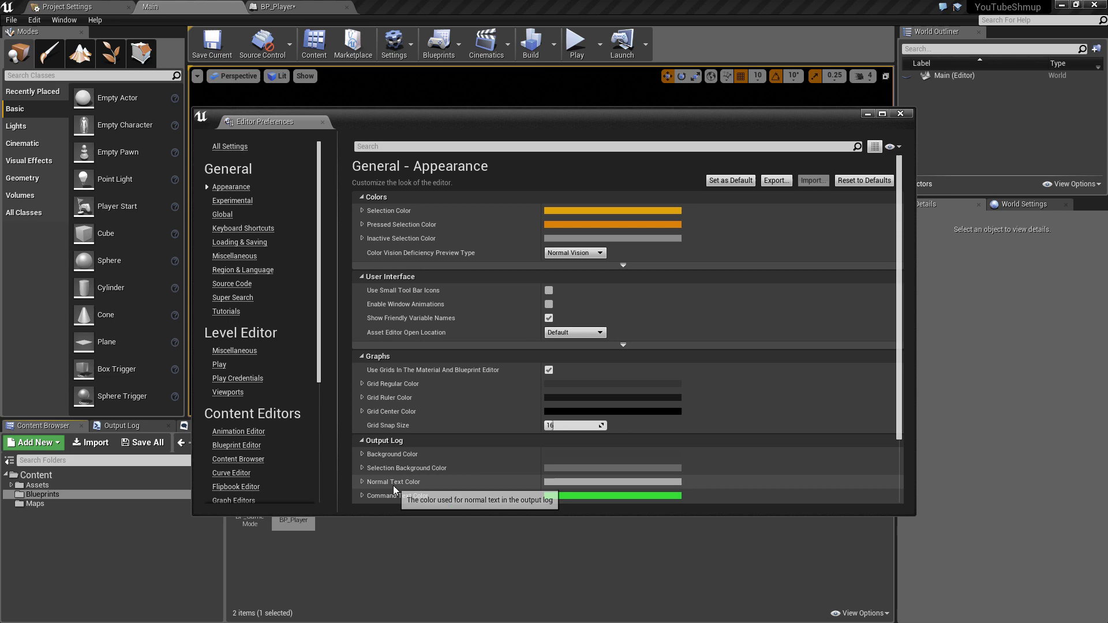
pyautogui.moveTo(476, 120); pyautogui.dragTo(450, 112)
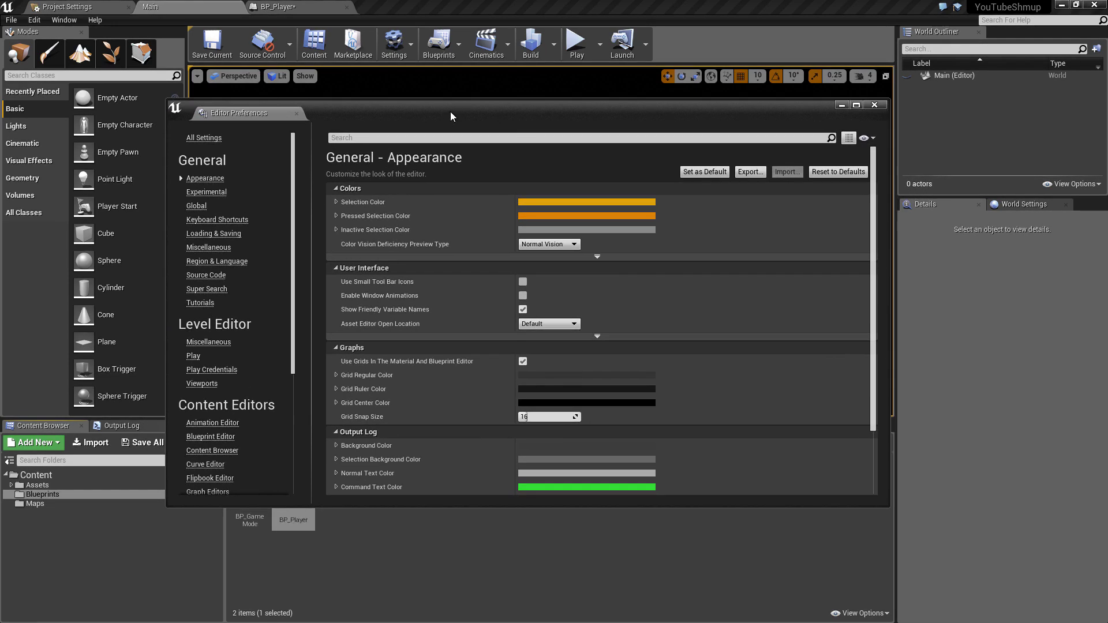
pyautogui.click(560, 324)
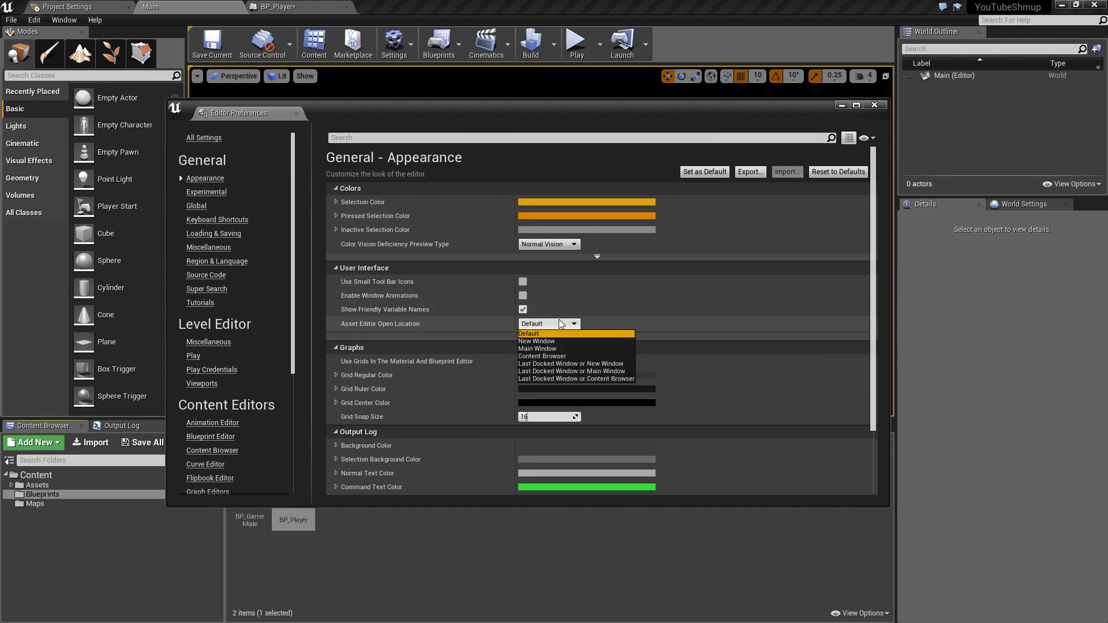
pyautogui.click(579, 341)
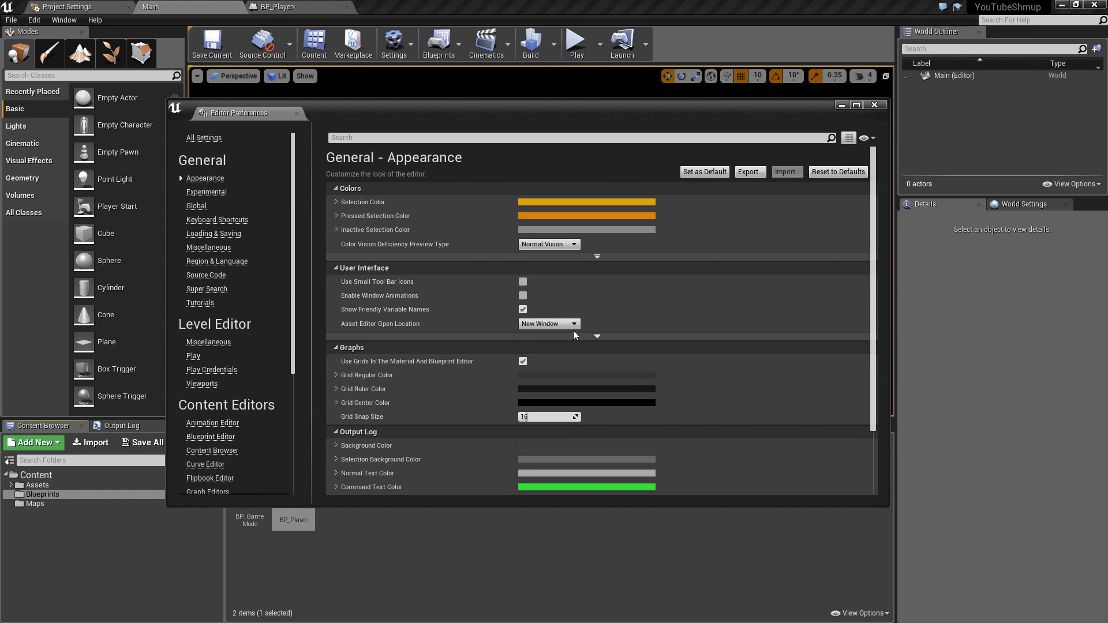
pyautogui.click(571, 325)
pyautogui.click(567, 350)
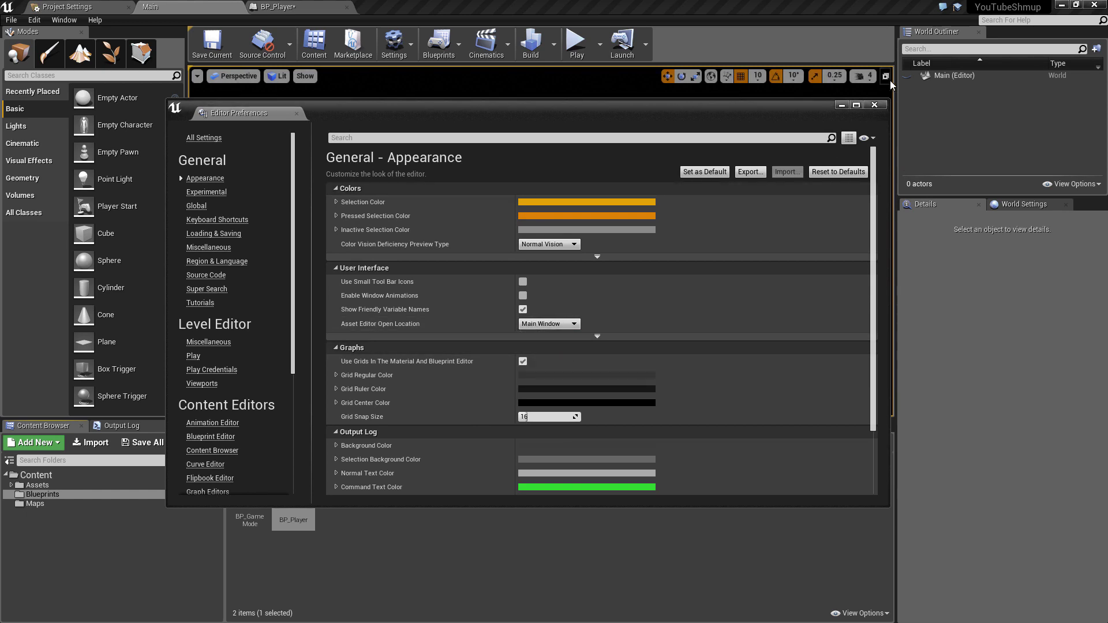
pyautogui.click(874, 104)
pyautogui.doubleClick(257, 508)
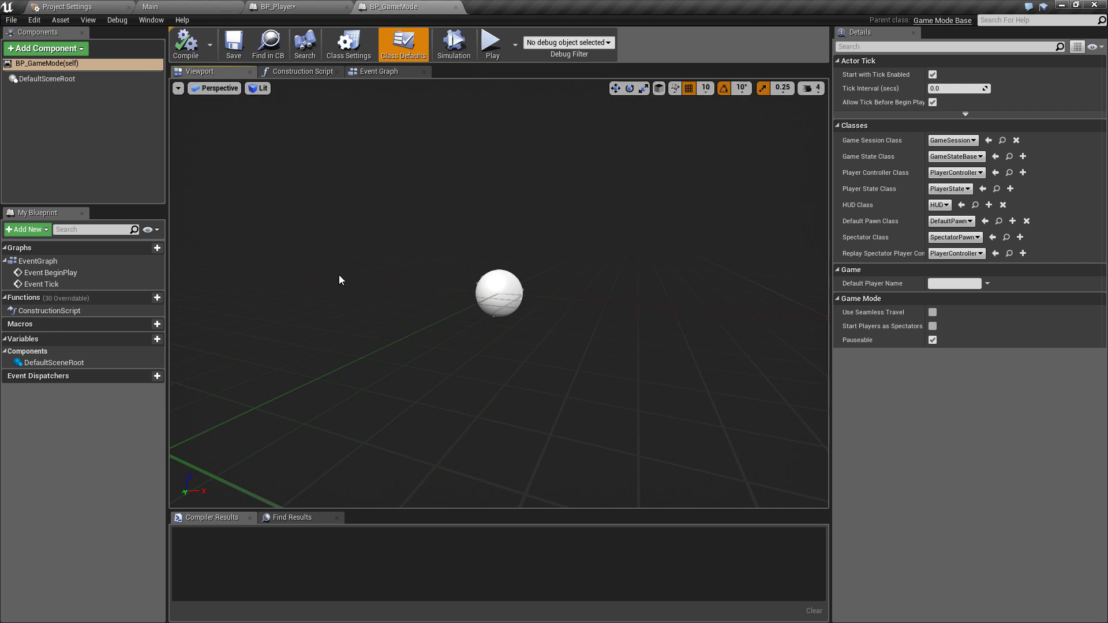
pyautogui.click(455, 7)
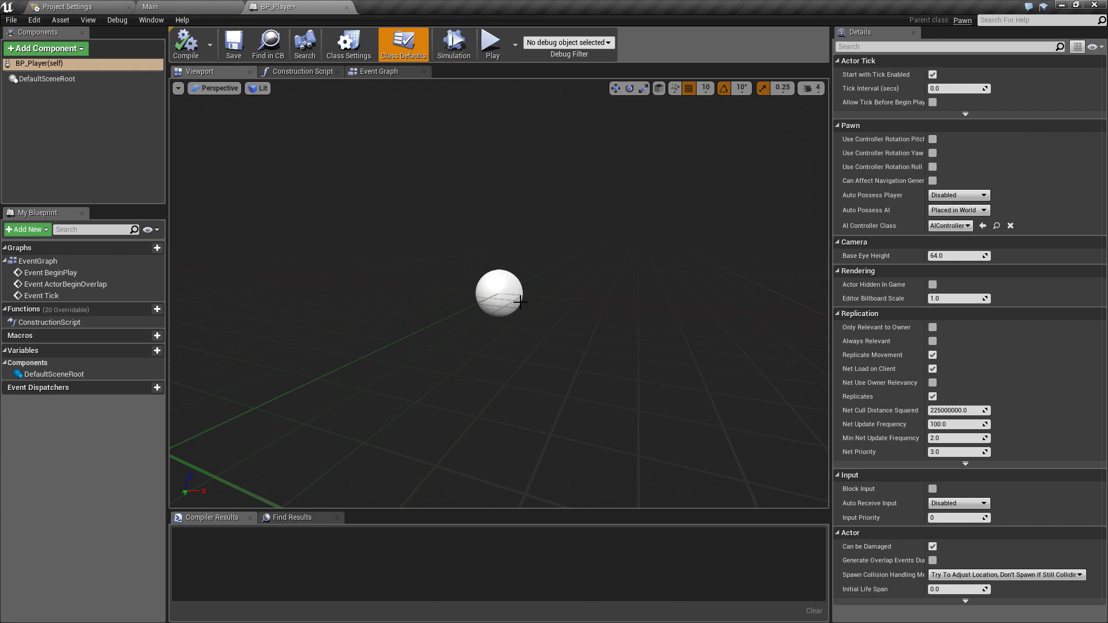
# Add a Static Mesh component to BP_Player and make it the root in place of DefaultSceneRoot.
pyautogui.click(116, 101)
pyautogui.click(70, 50)
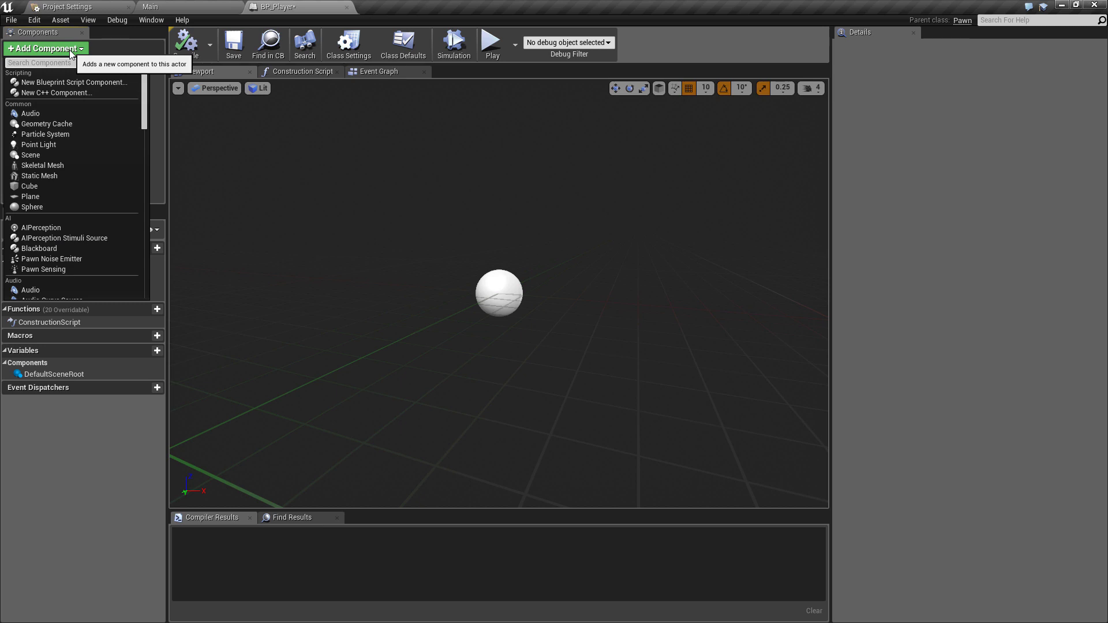
pyautogui.write('static')
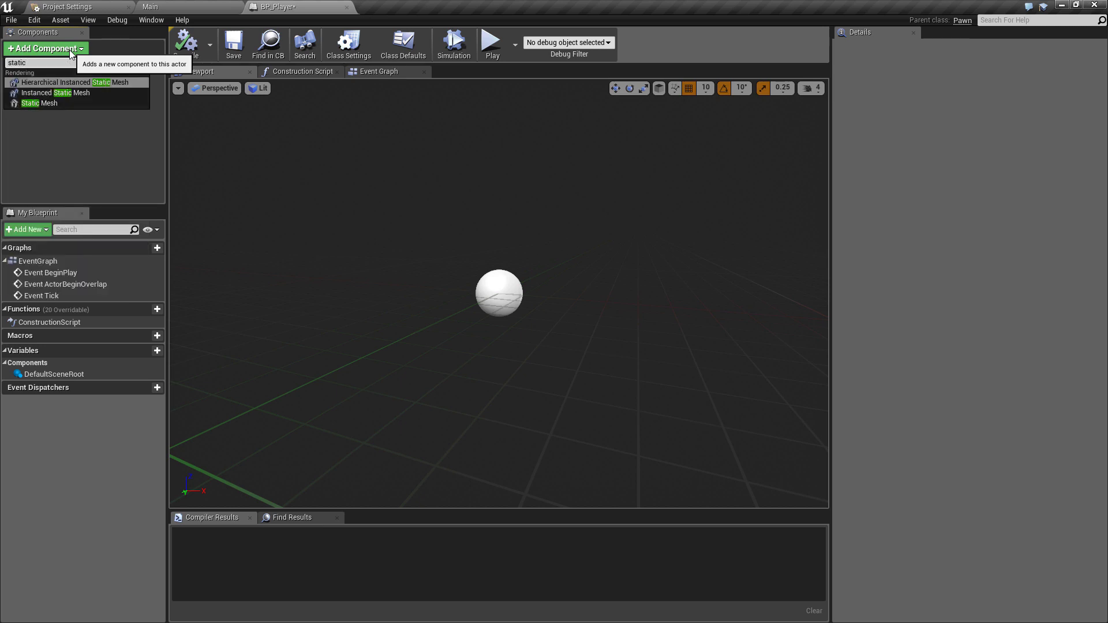
pyautogui.click(69, 104)
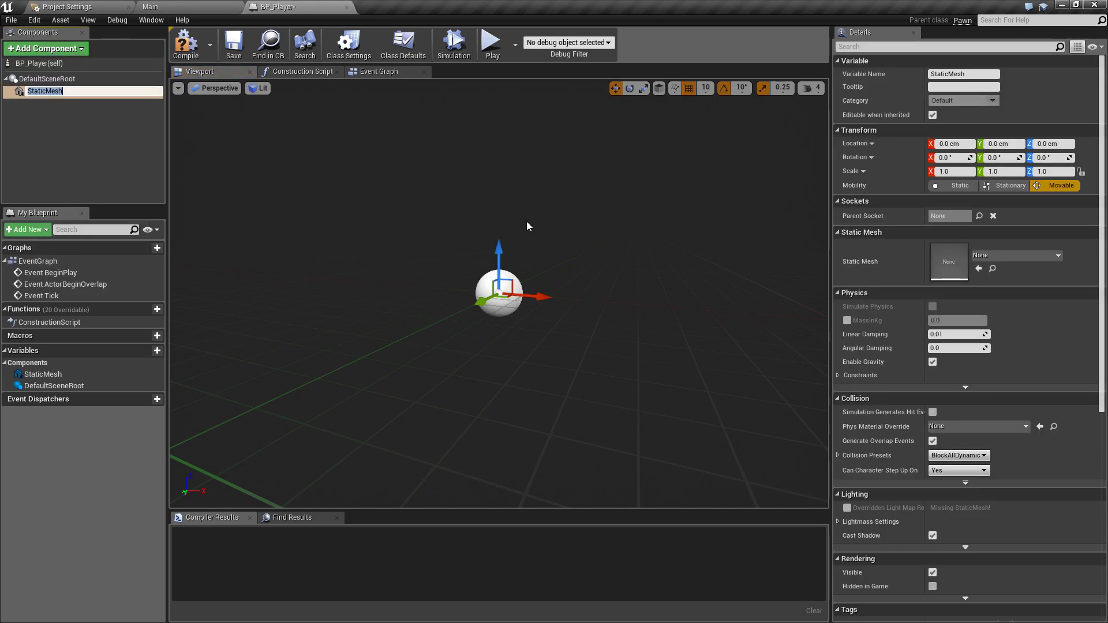
pyautogui.moveTo(40, 91); pyautogui.dragTo(45, 78)
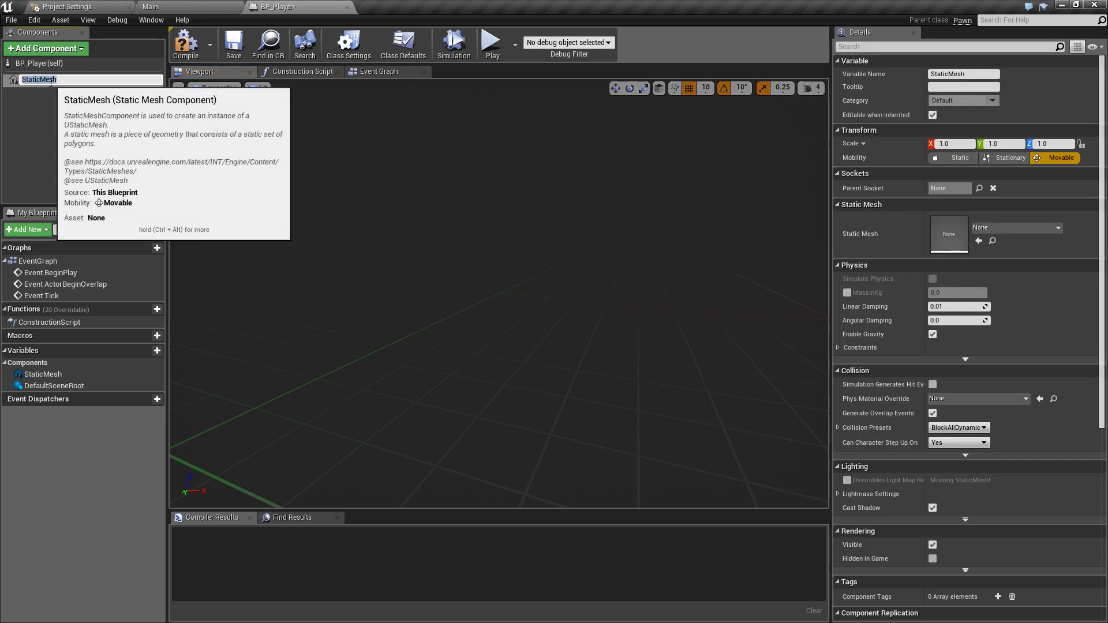
# Rename the root static mesh component as PlayerMesh.
pyautogui.click(51, 82)
pyautogui.doubleClick(51, 82)
pyautogui.write('P')
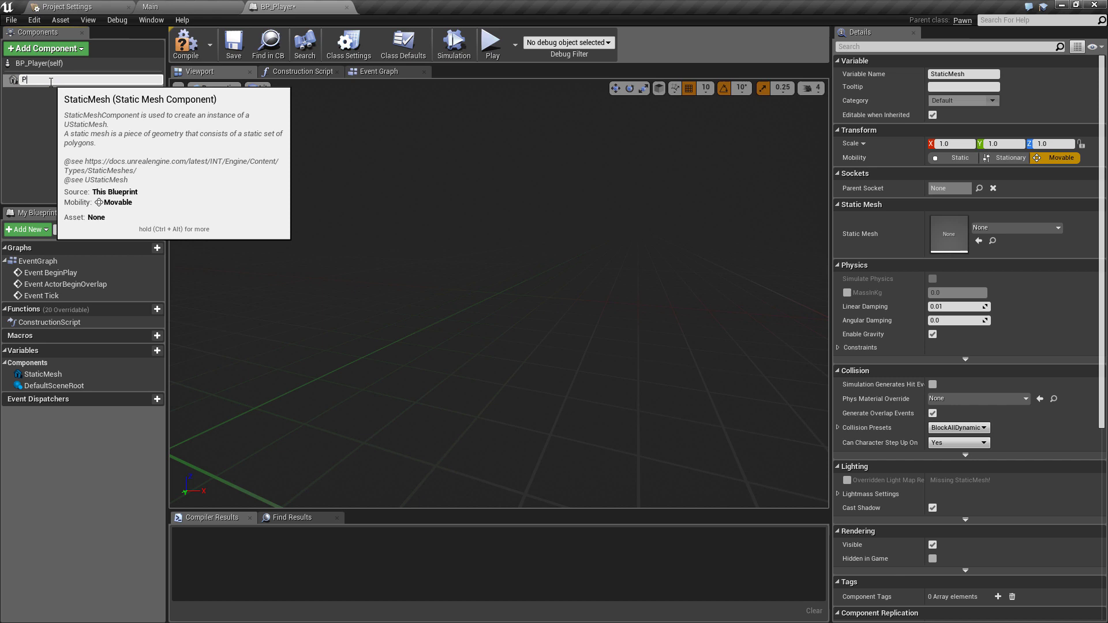
pyautogui.write('layerMesh')
pyautogui.press('Return')
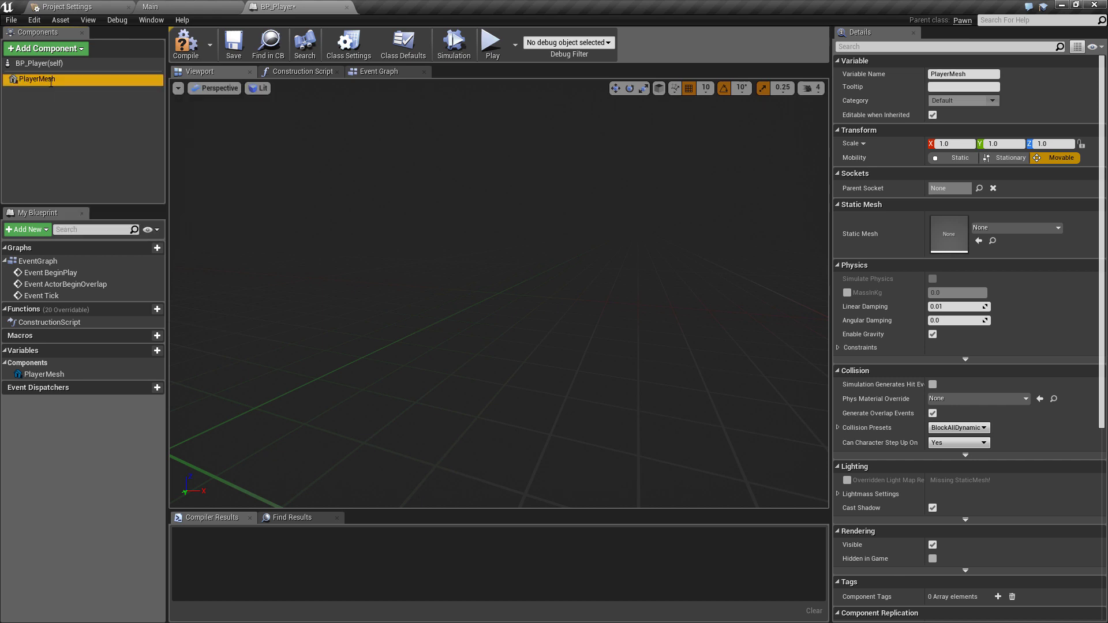
pyautogui.click(49, 82)
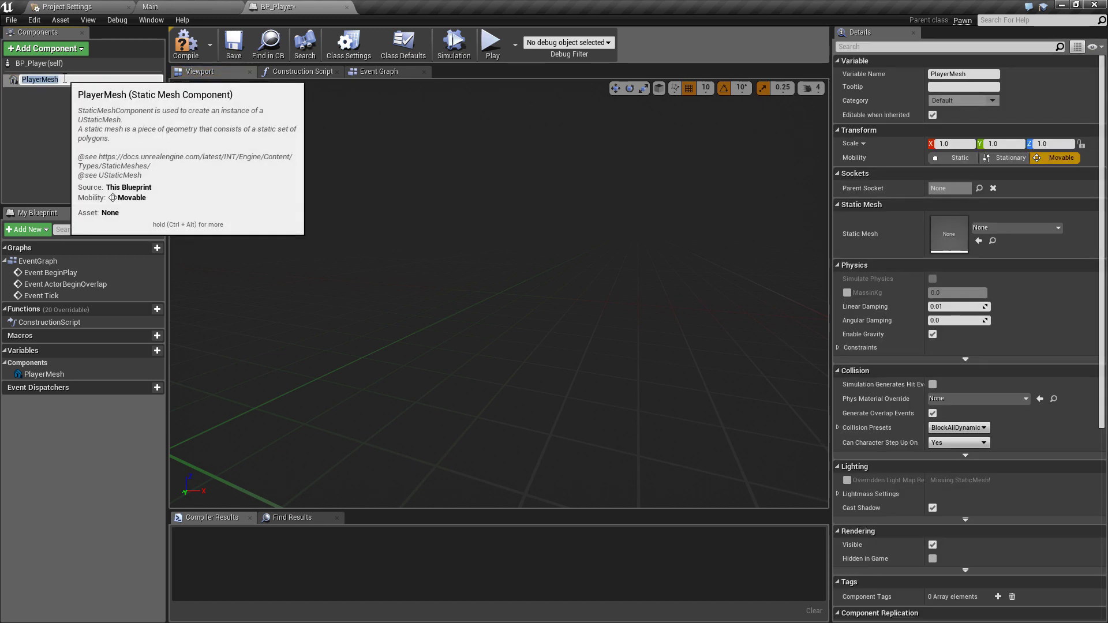
pyautogui.click(47, 121)
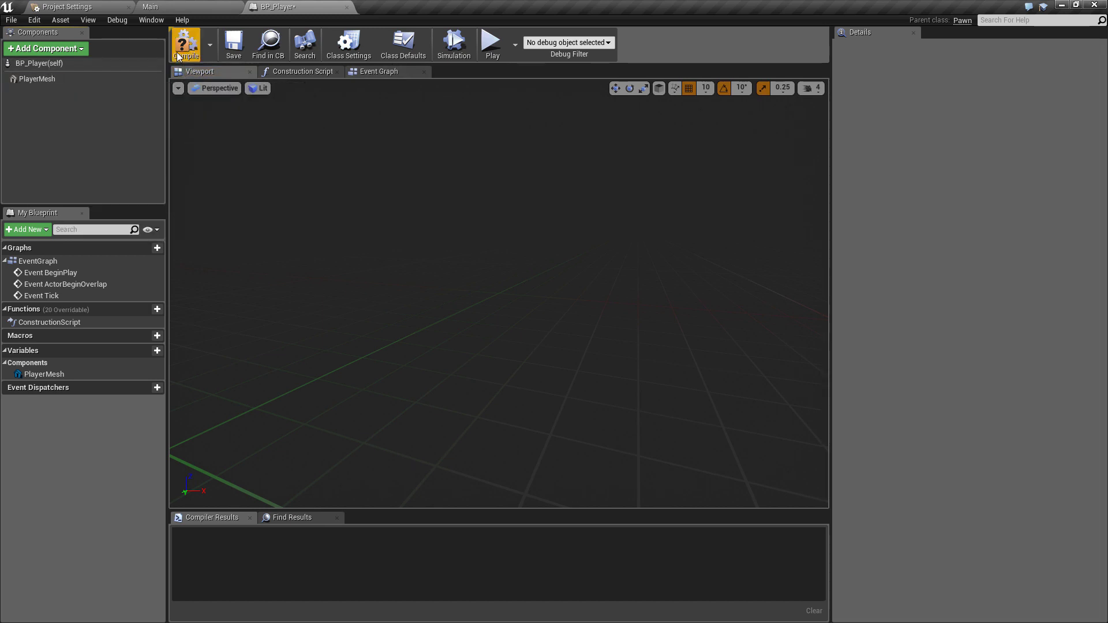
# Assign the SM_Pixel_Player static mesh to the PlayerMesh component.
pyautogui.click(59, 79)
pyautogui.click(992, 227)
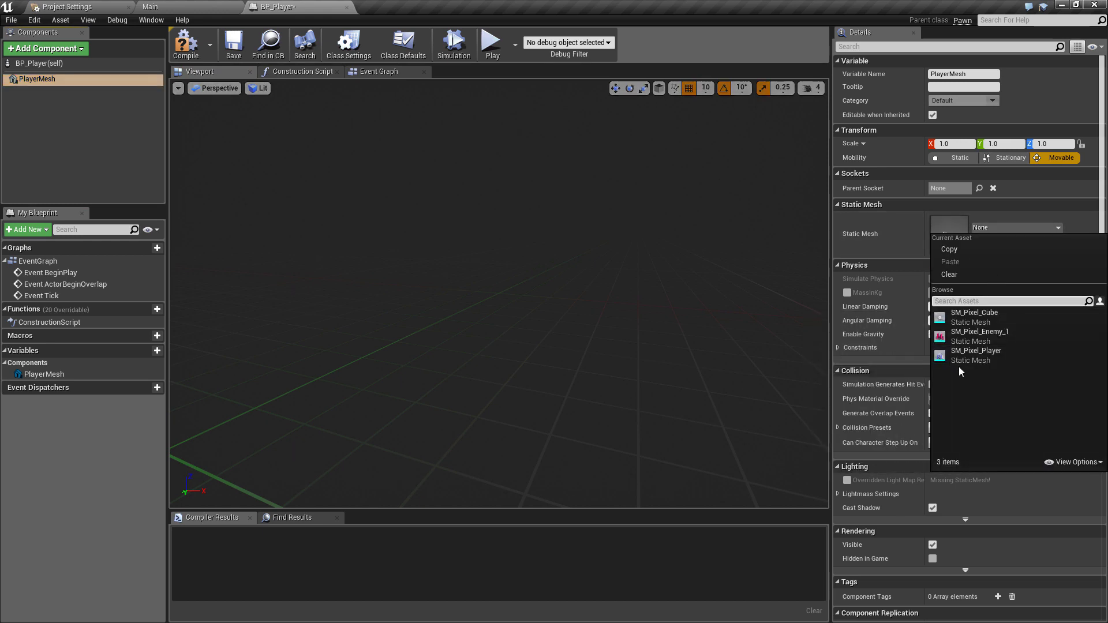
pyautogui.click(972, 356)
pyautogui.moveTo(730, 300); pyautogui.dragTo(582, 319)
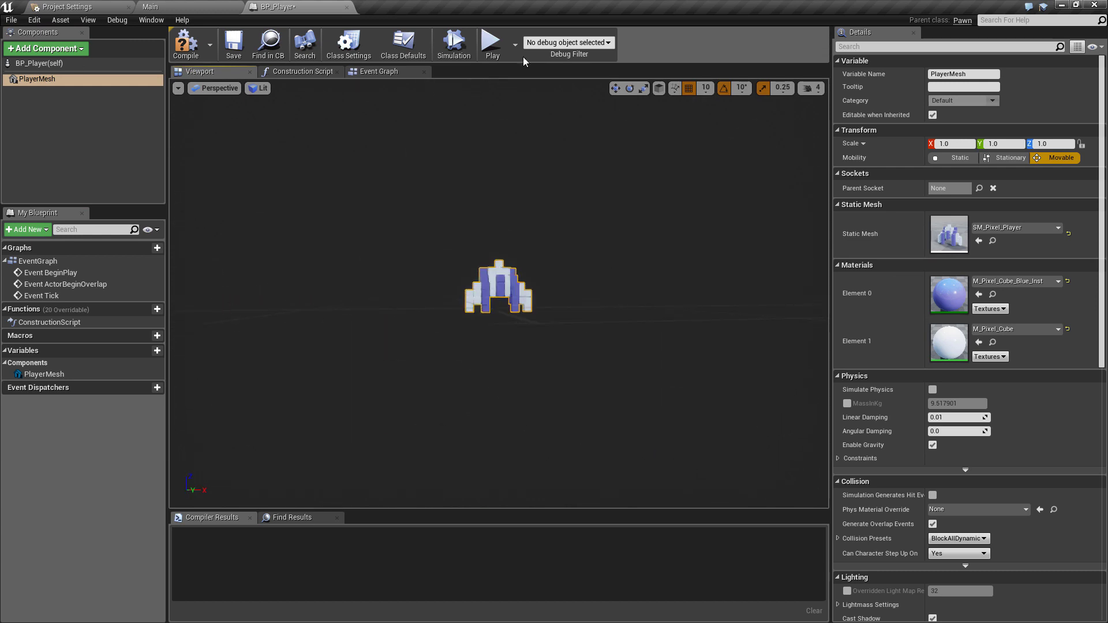
# Add a Scene component named ProjectileSpawn under PlayerMesh and raise it to 20 cm on Z at the ship's nose.
pyautogui.click(46, 49)
pyautogui.write('sce')
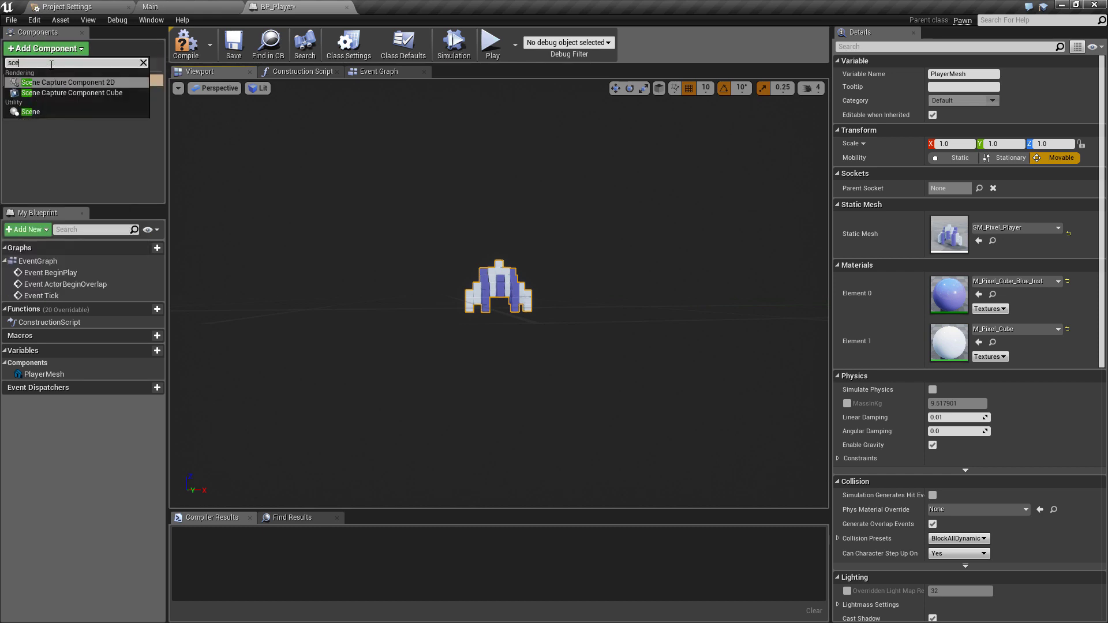
pyautogui.write('ne')
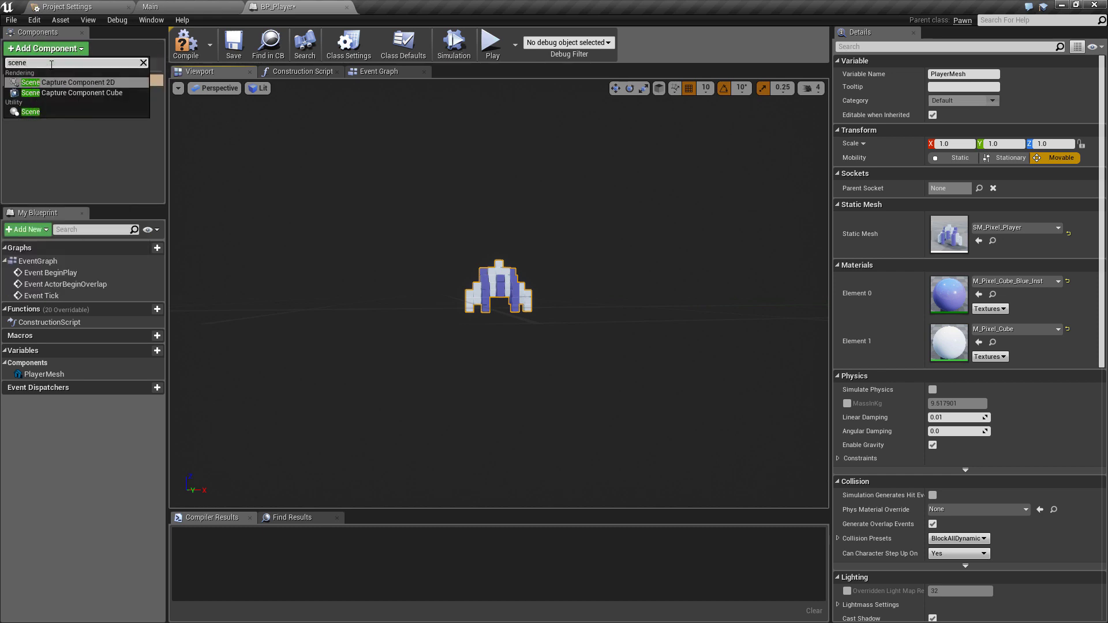
pyautogui.click(50, 112)
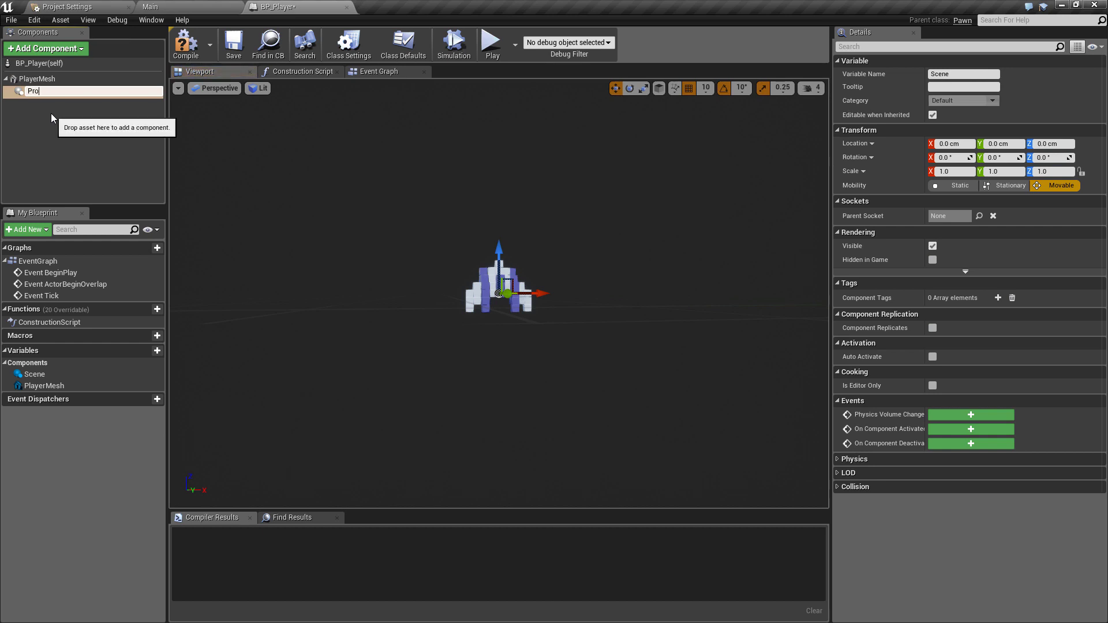
pyautogui.write('ProjectileSpawn')
pyautogui.press('Return')
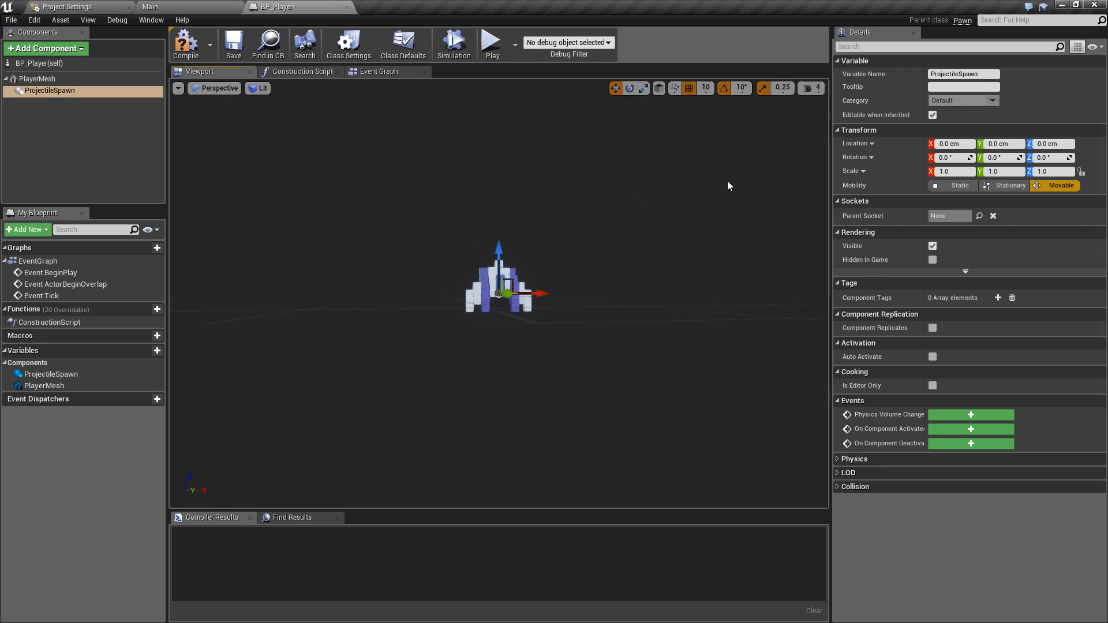
pyautogui.moveTo(499, 258); pyautogui.dragTo(499, 229)
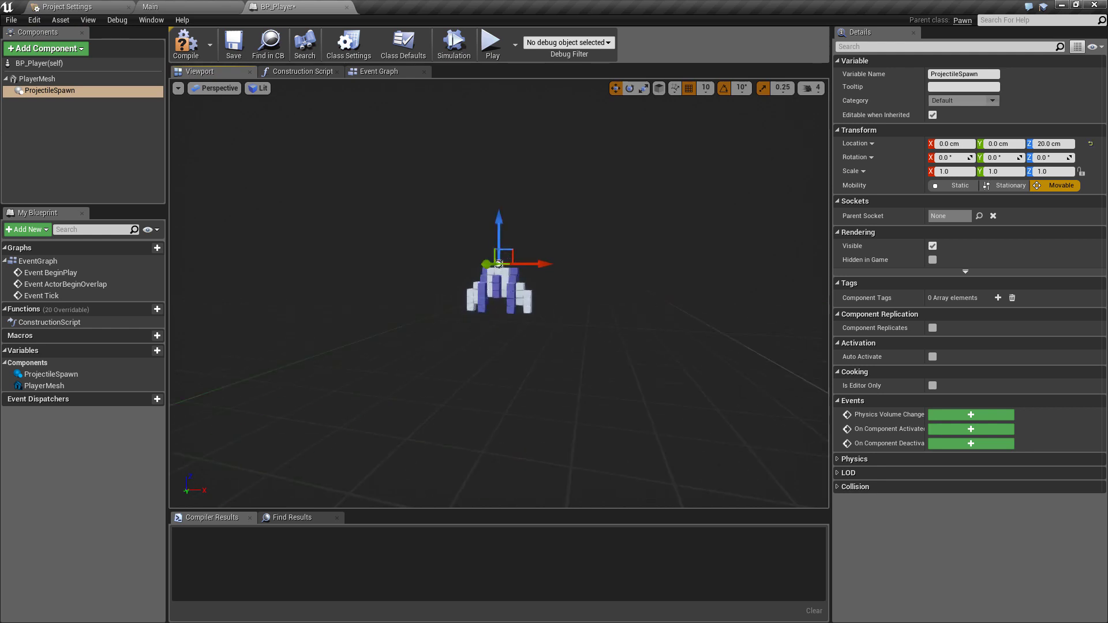
pyautogui.moveTo(631, 261); pyautogui.dragTo(631, 261)
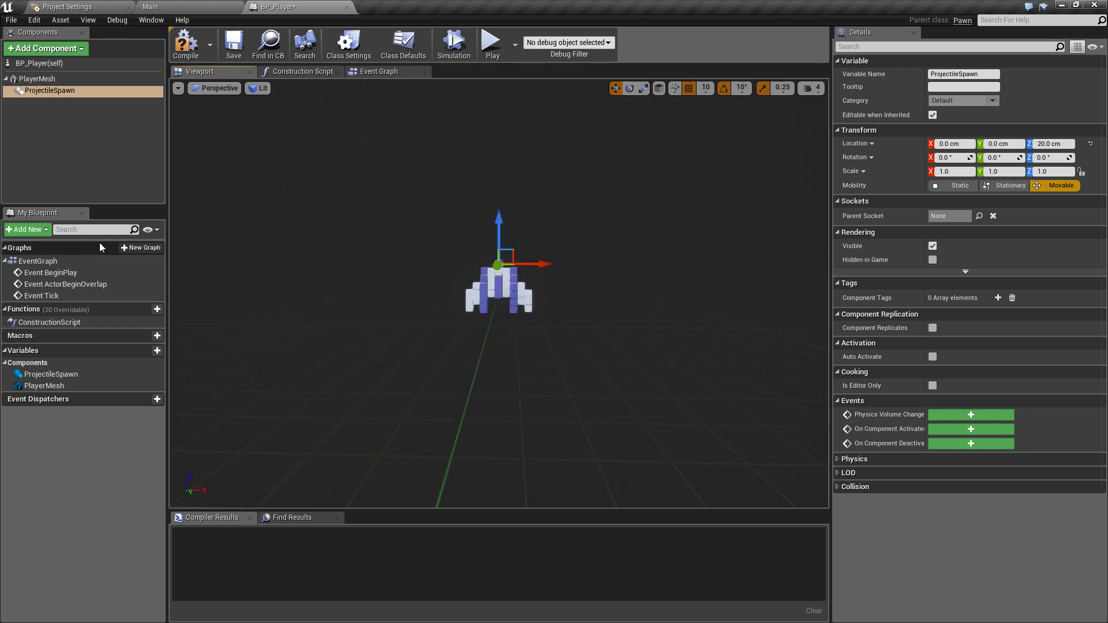
# Add a Particle System component to the BP_Player blueprint.
pyautogui.click(67, 50)
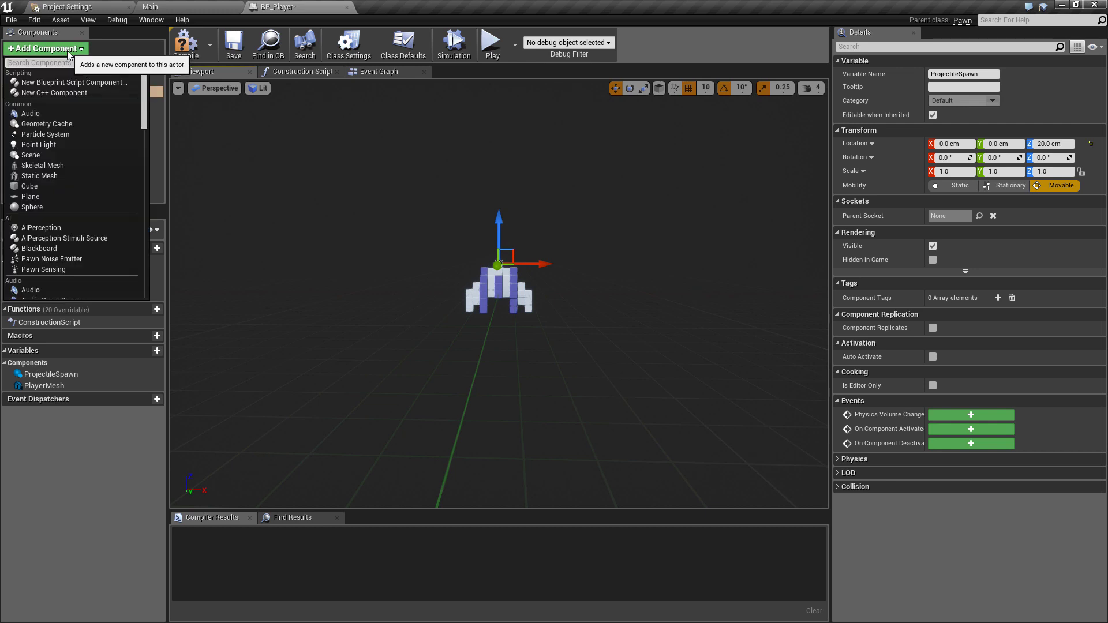
pyautogui.write('pa')
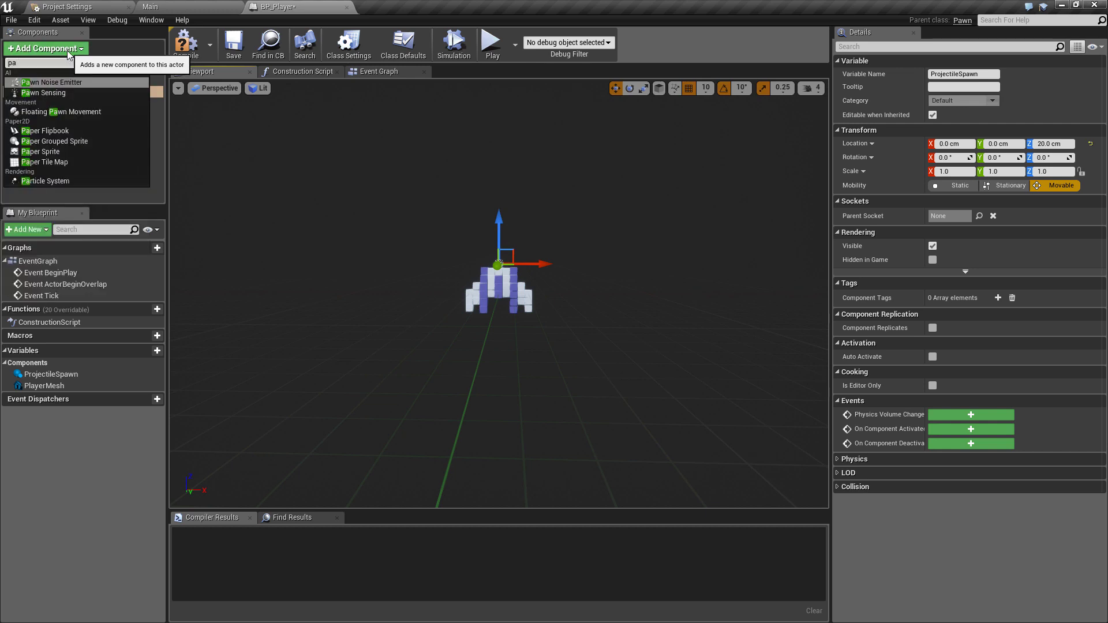
pyautogui.write('rt')
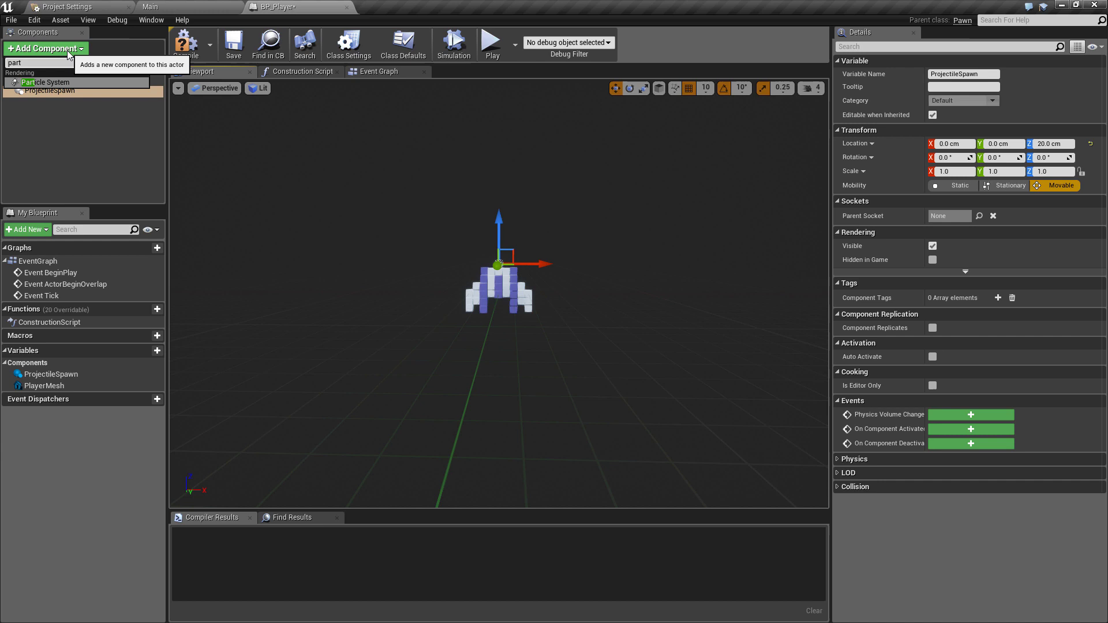
pyautogui.click(63, 82)
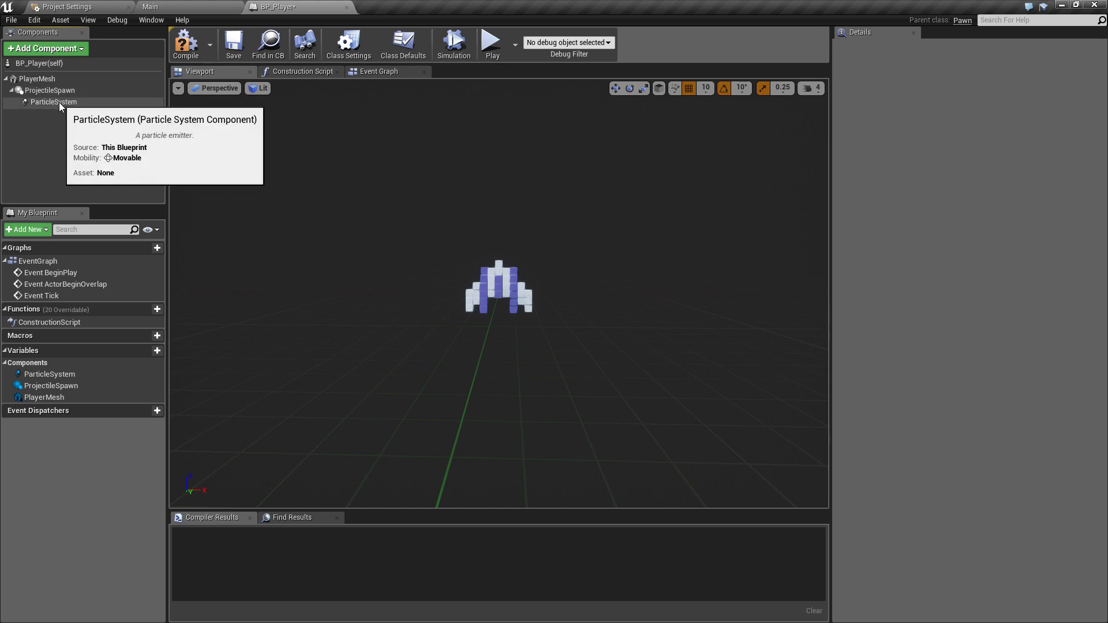
# Reparent the particle system component directly to PlayerMesh and lower it to 0 cm on Z.
pyautogui.click(59, 102)
pyautogui.moveTo(59, 101); pyautogui.dragTo(58, 93)
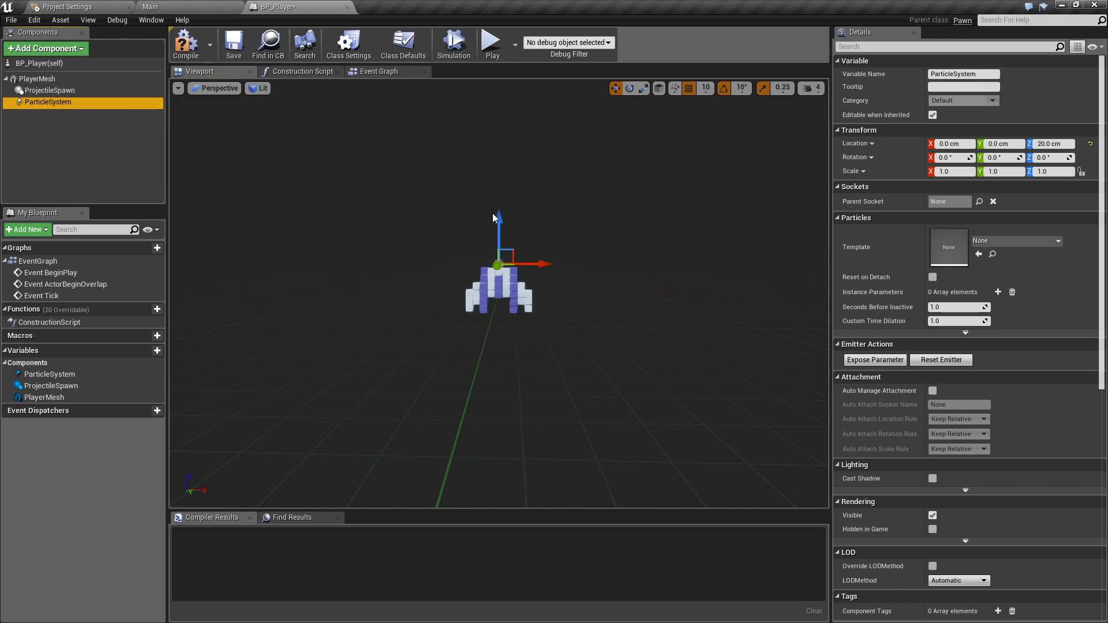
pyautogui.moveTo(498, 217); pyautogui.dragTo(497, 243)
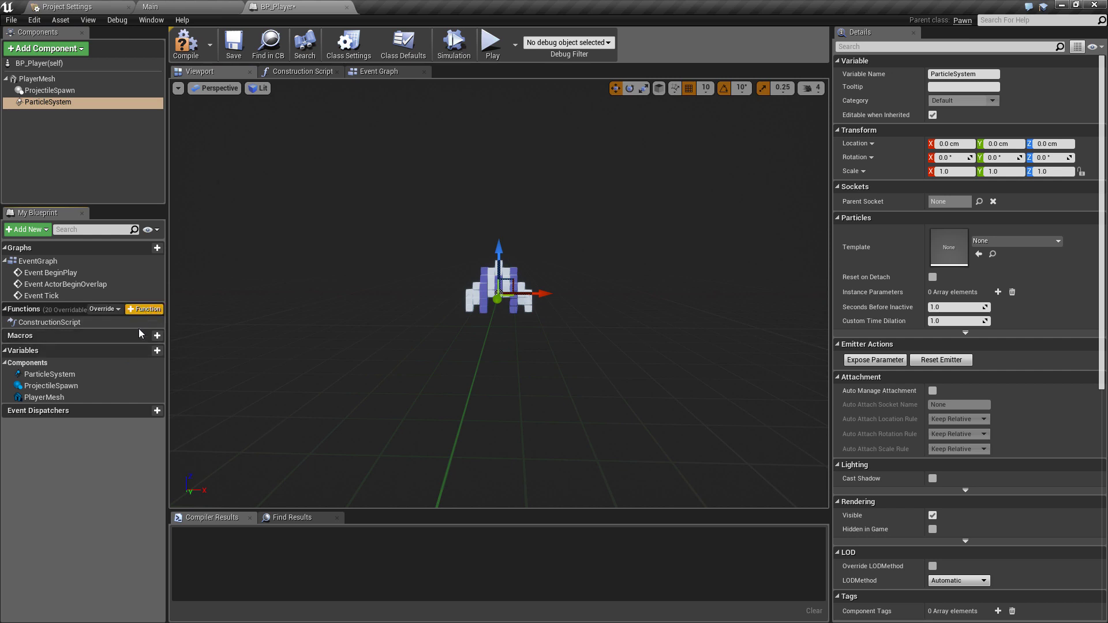
# Add a Boolean variable named MoveEnabled to BP_Player and compile the blueprint.
pyautogui.click(135, 352)
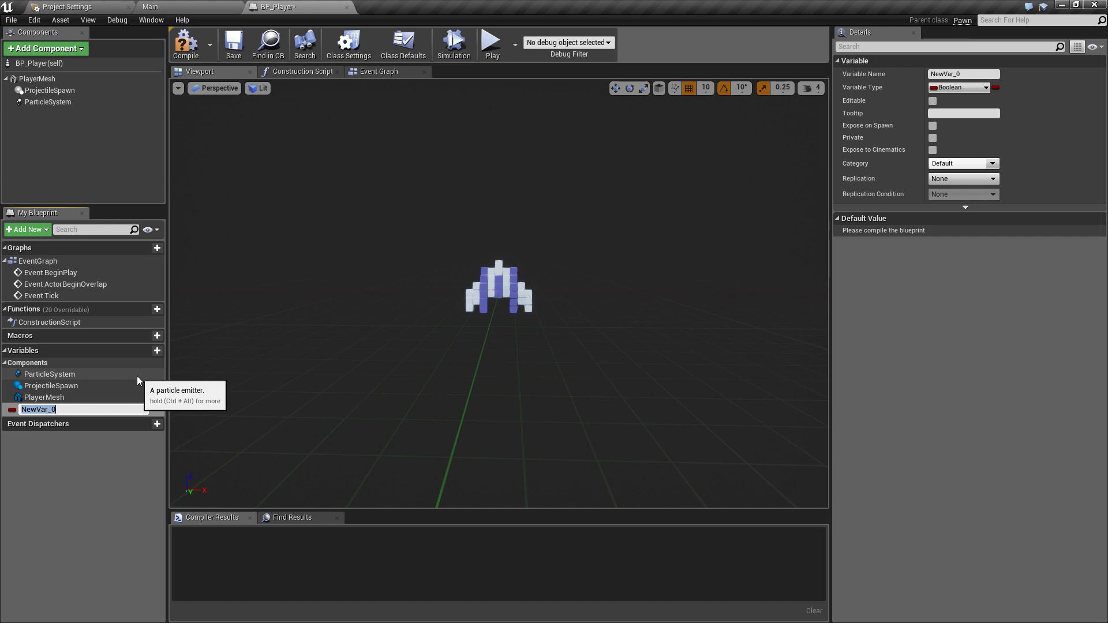
pyautogui.write('MoveEnabled')
pyautogui.press('Return')
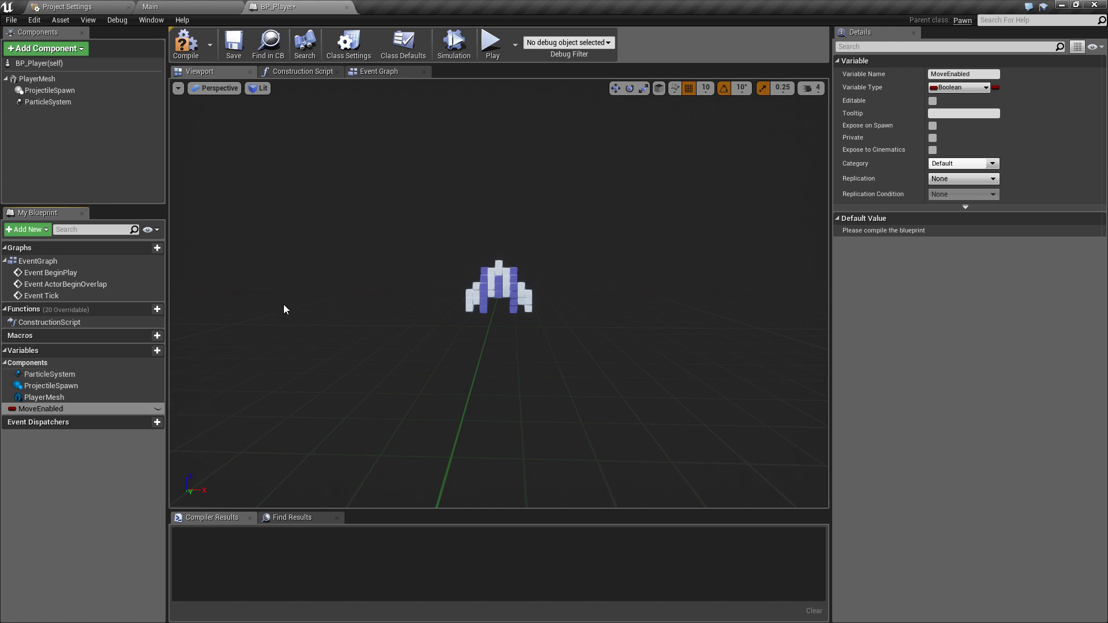
pyautogui.click(185, 44)
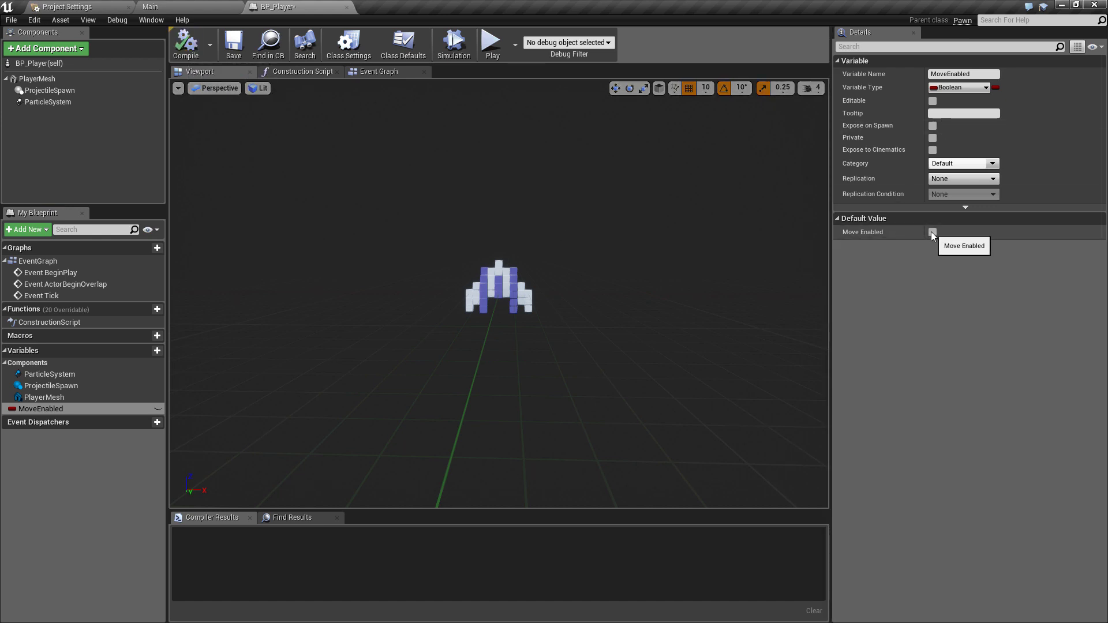
pyautogui.click(82, 479)
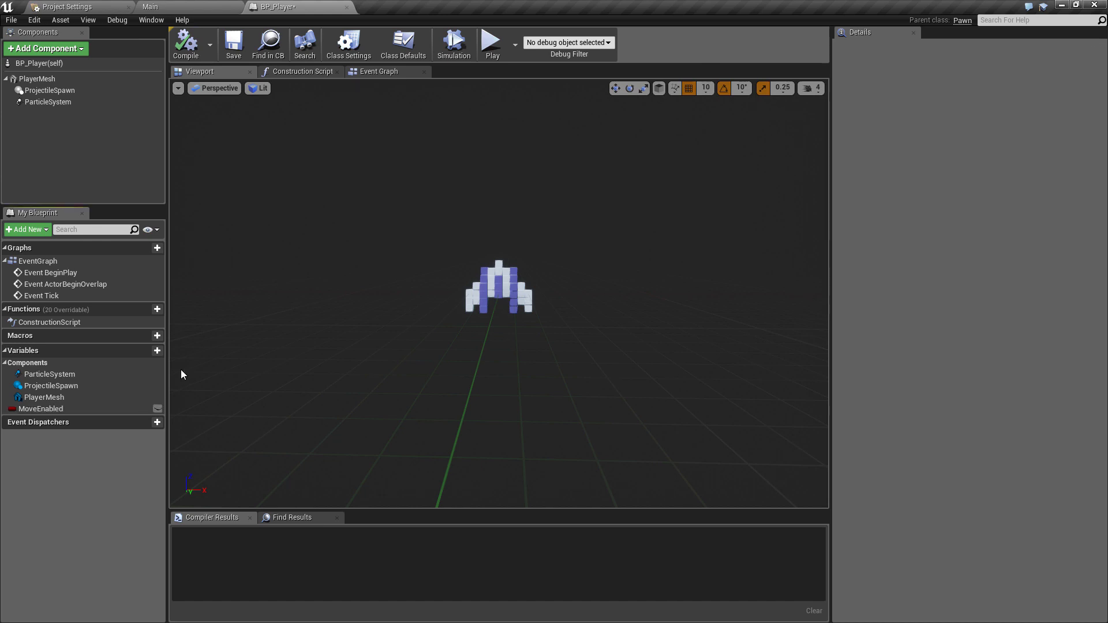
# Add a variable named Yaw to BP_Player with the Float type.
pyautogui.click(159, 352)
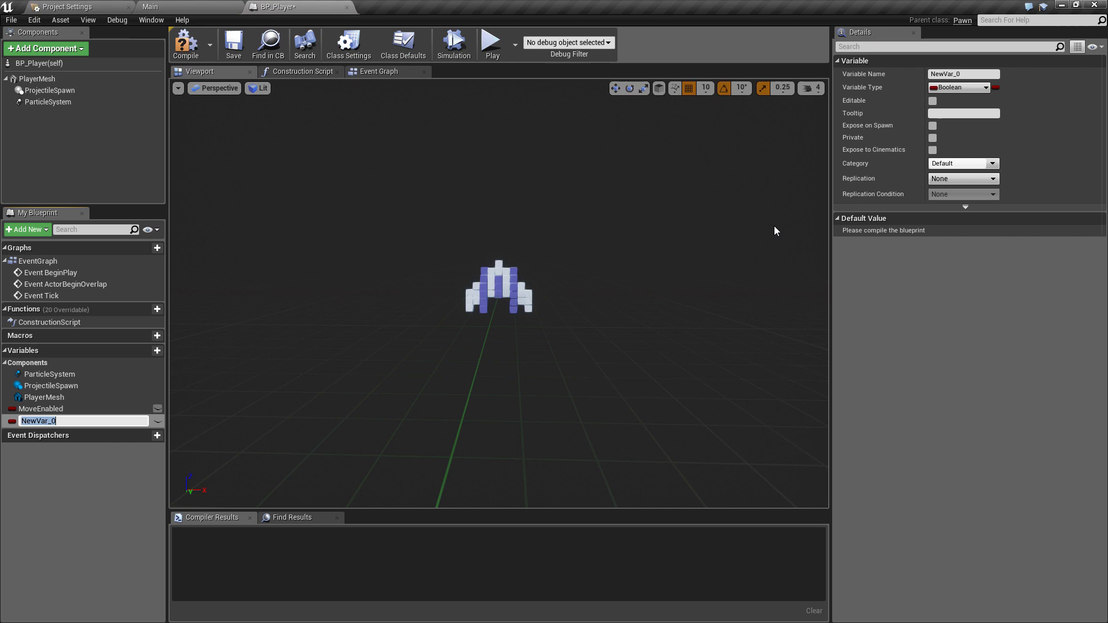
pyautogui.write('Yaw')
pyautogui.press('Return')
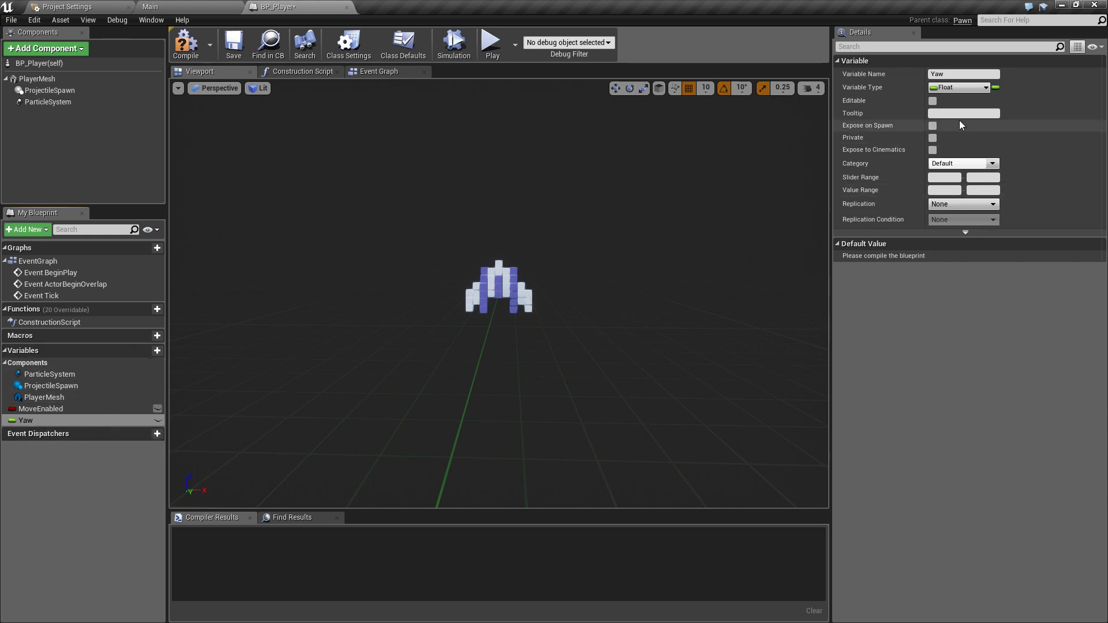
# Add two Float variables named DeltaSeconds and HozSpeed to BP_Player.
pyautogui.click(132, 352)
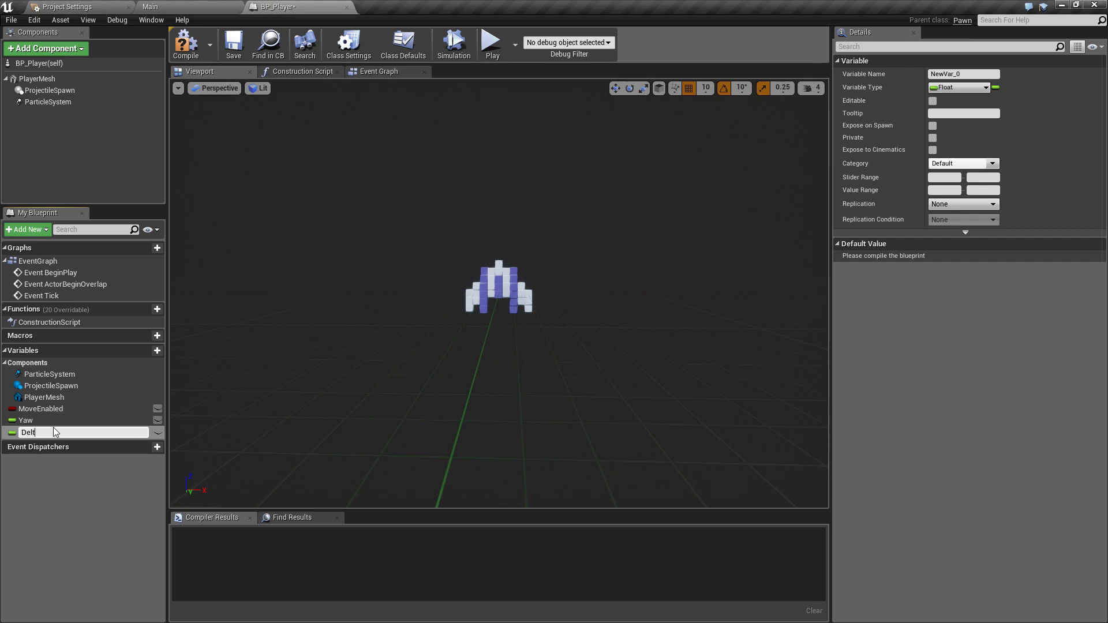
pyautogui.write('DeltaSeconds')
pyautogui.click(157, 351)
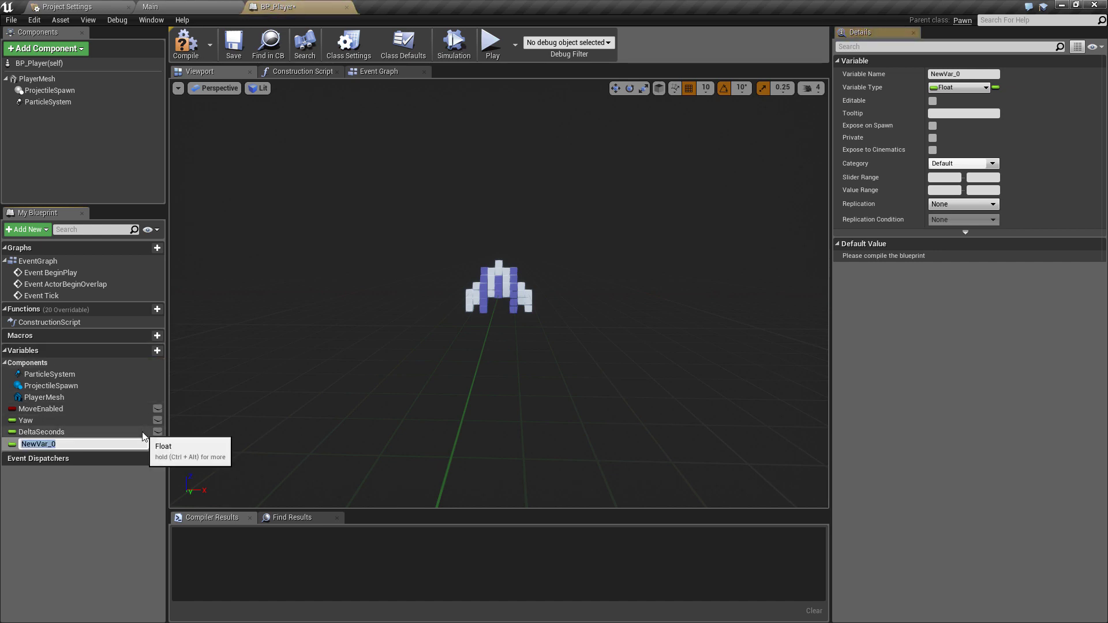
pyautogui.write('Hoz')
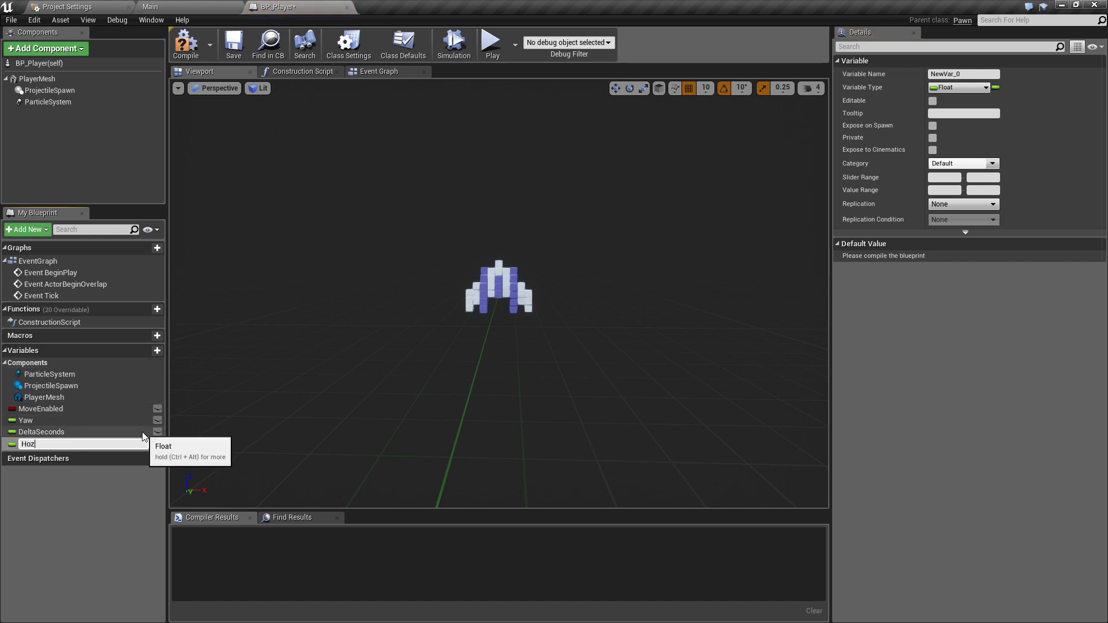
pyautogui.write('Speed')
pyautogui.press('Return')
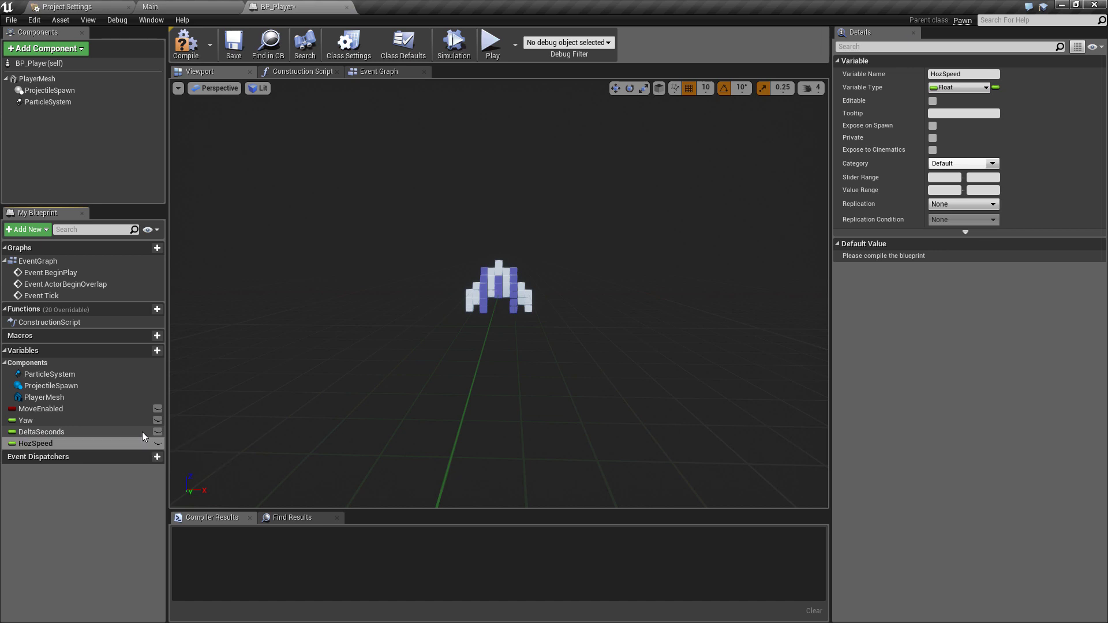
# Add a Float variable named VertSpeed and open the Event Graph.
pyautogui.click(157, 350)
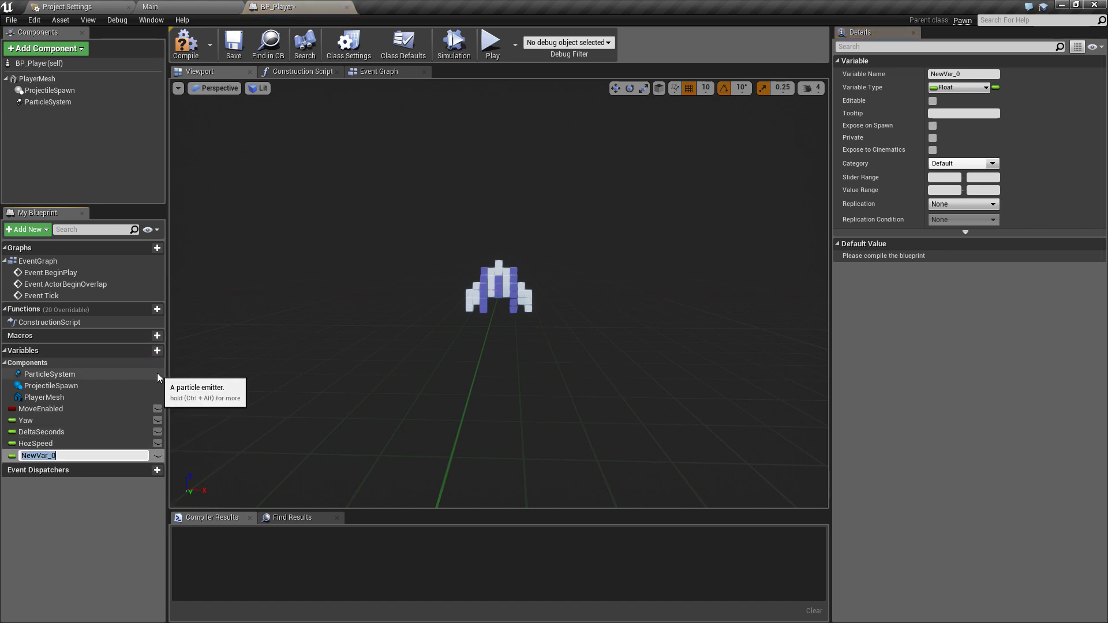
pyautogui.write('VertSpeed')
pyautogui.click(378, 71)
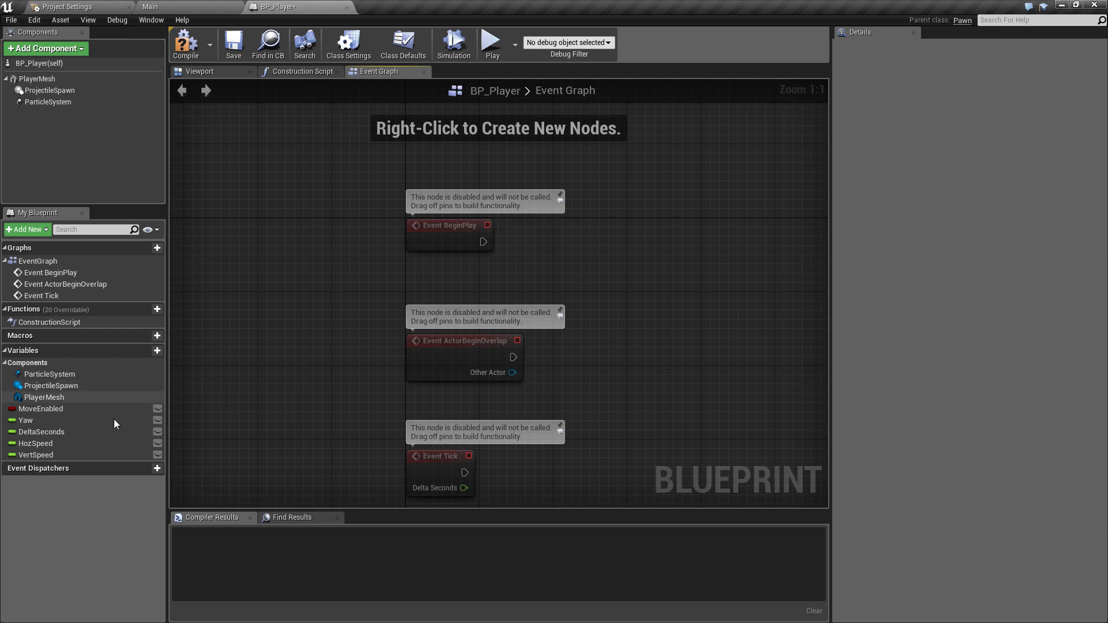
# Add two Float variables named MovementSpeed and CurrentSpeed to BP_Player.
pyautogui.click(154, 352)
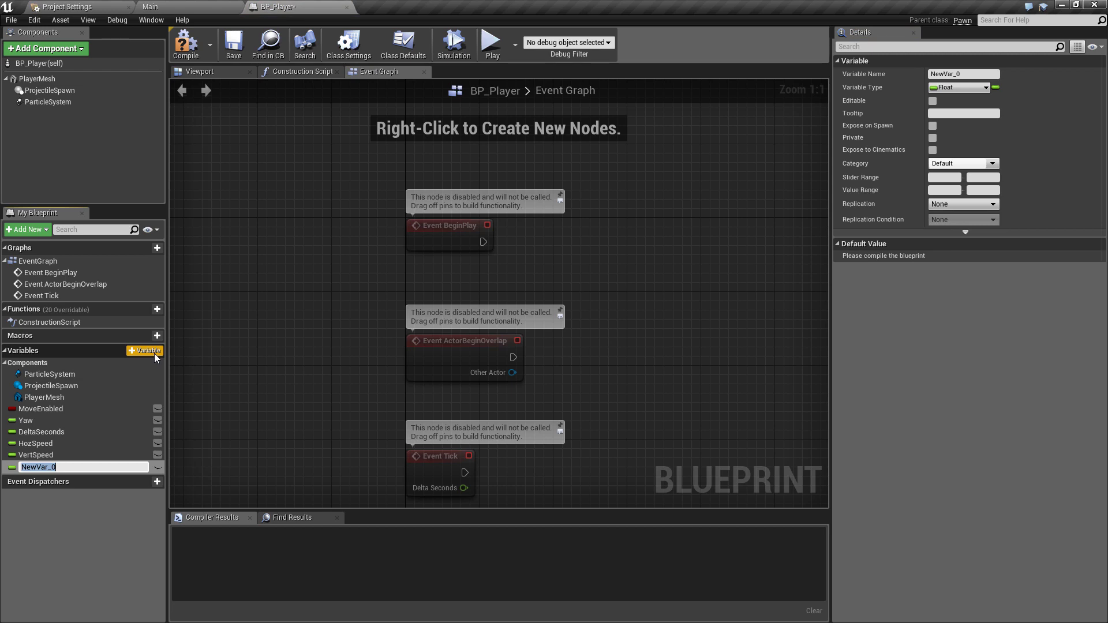
pyautogui.write('MovementSpeed')
pyautogui.press('Return')
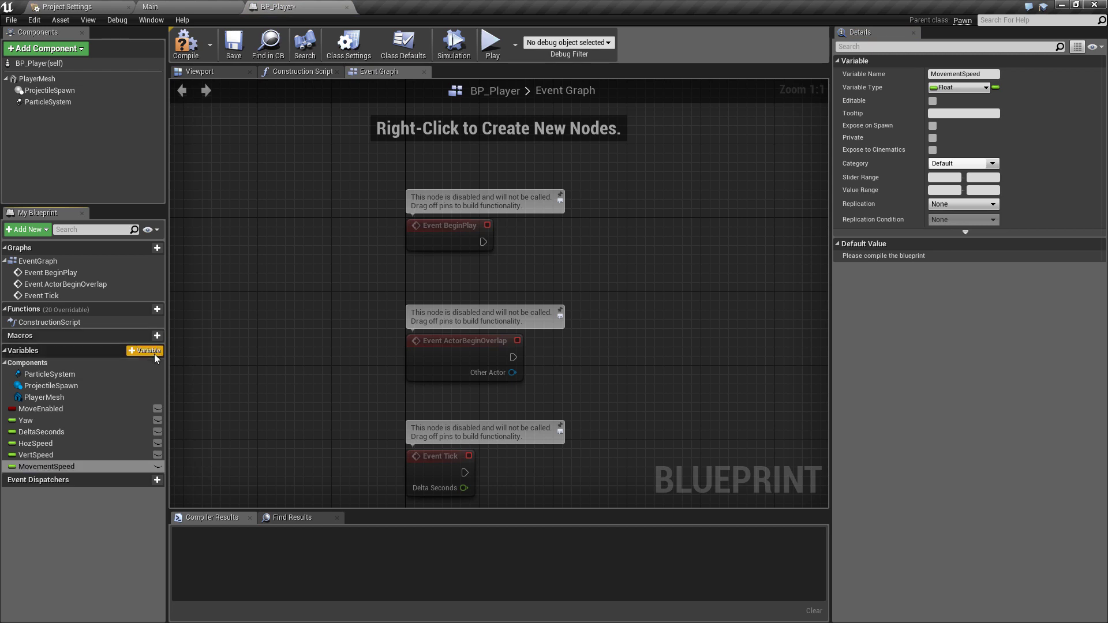
pyautogui.click(155, 355)
pyautogui.write('Curre')
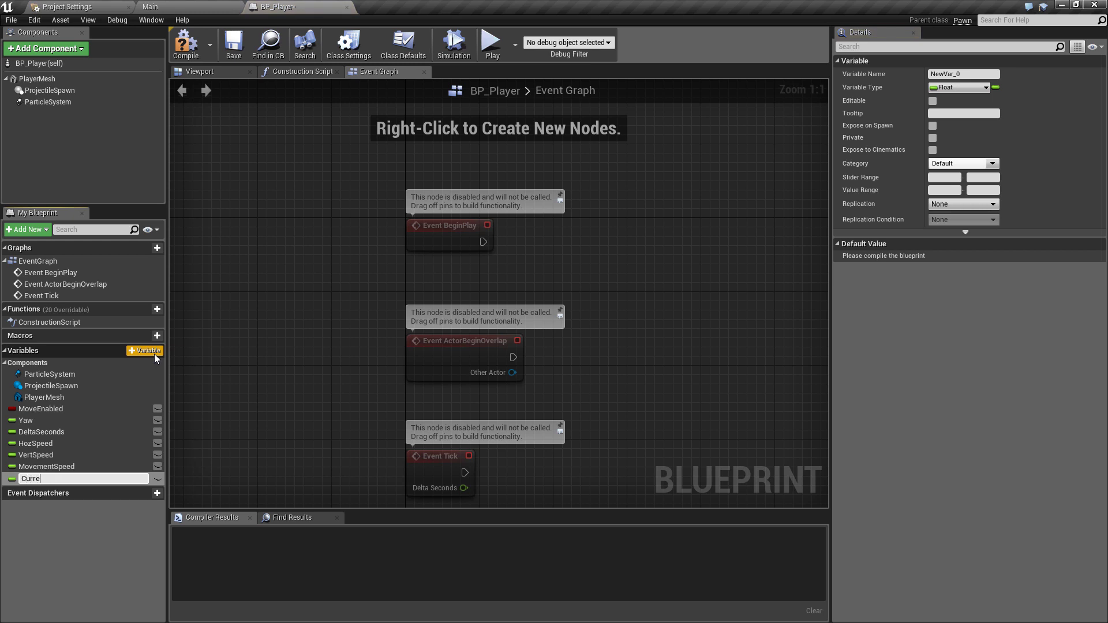
pyautogui.write('ntSpeed')
# Add a Float variable named Health to BP_Player.
pyautogui.click(154, 354)
pyautogui.write('H')
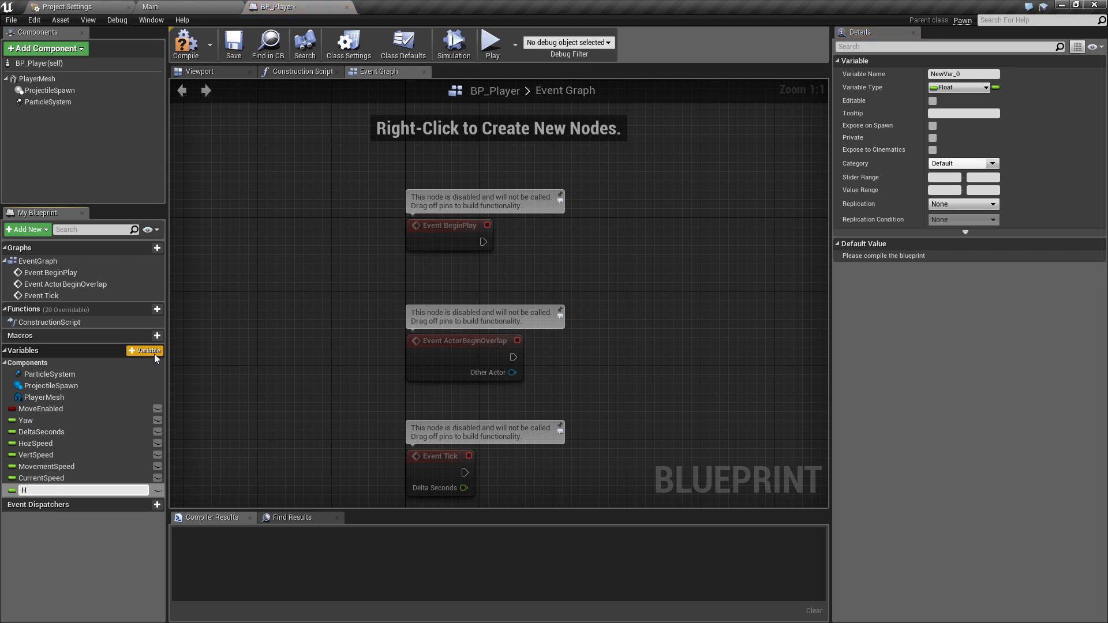
pyautogui.write('ealth')
pyautogui.press('Return')
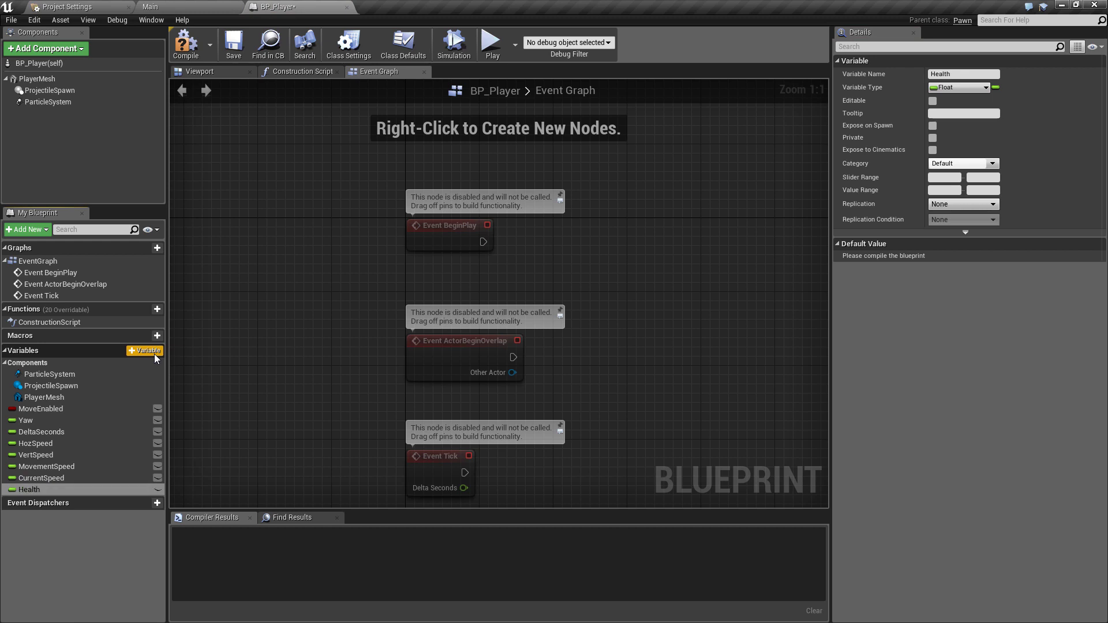
# Add a Float variable named MaxHealth and make it editable on instances.
pyautogui.click(154, 355)
pyautogui.write('Max')
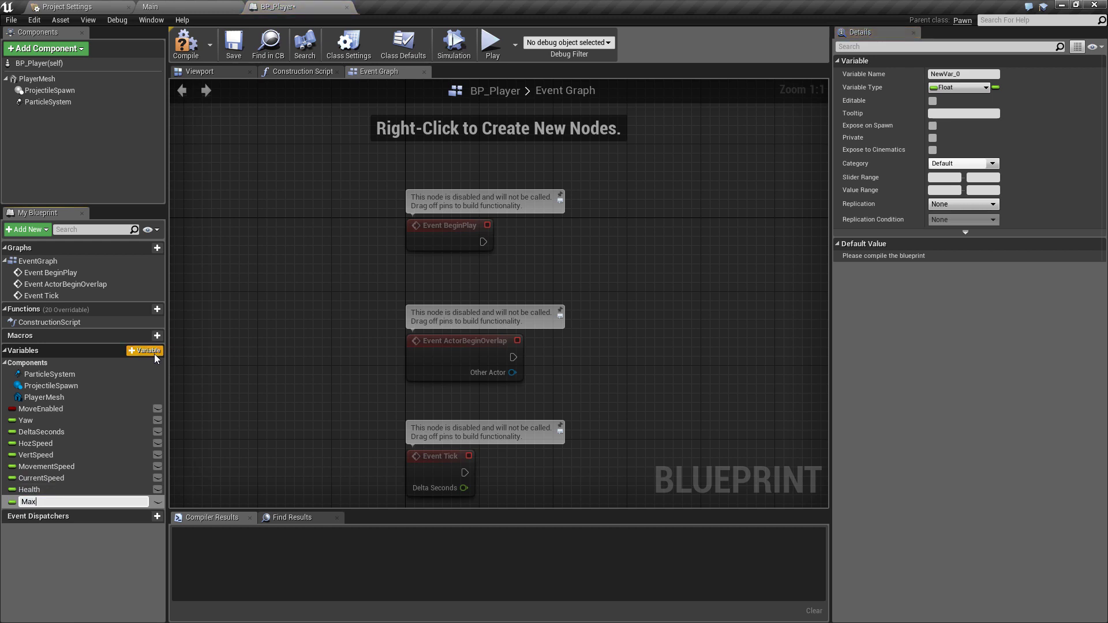
pyautogui.write('Health')
pyautogui.press('Return')
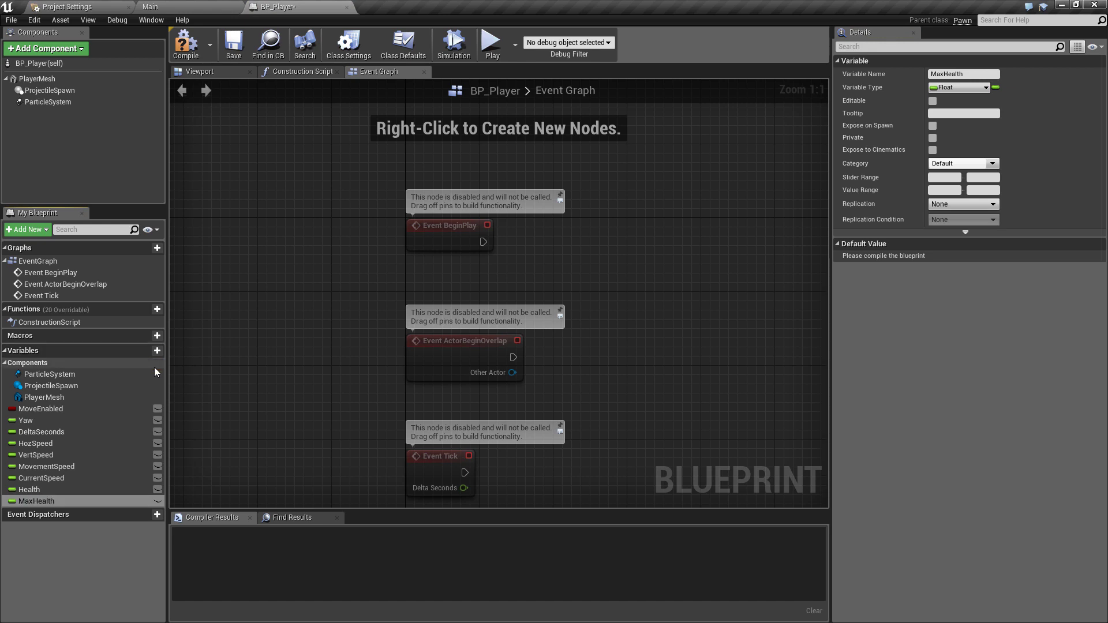
pyautogui.click(158, 501)
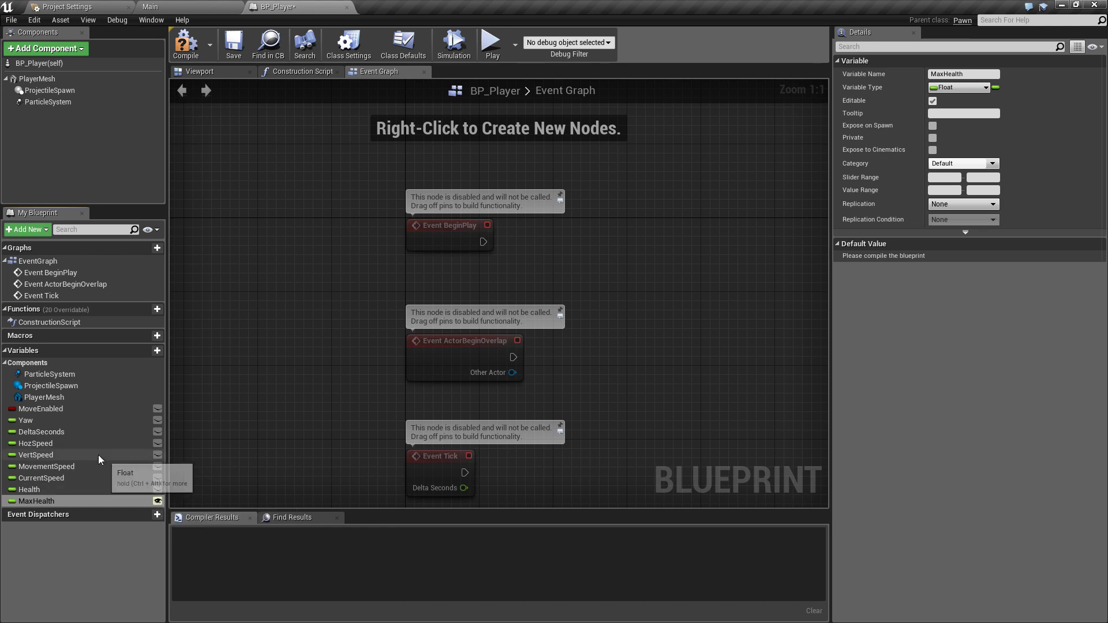
# Add a variable named SpawnLocation to BP_Player and set its type to Vector.
pyautogui.click(157, 351)
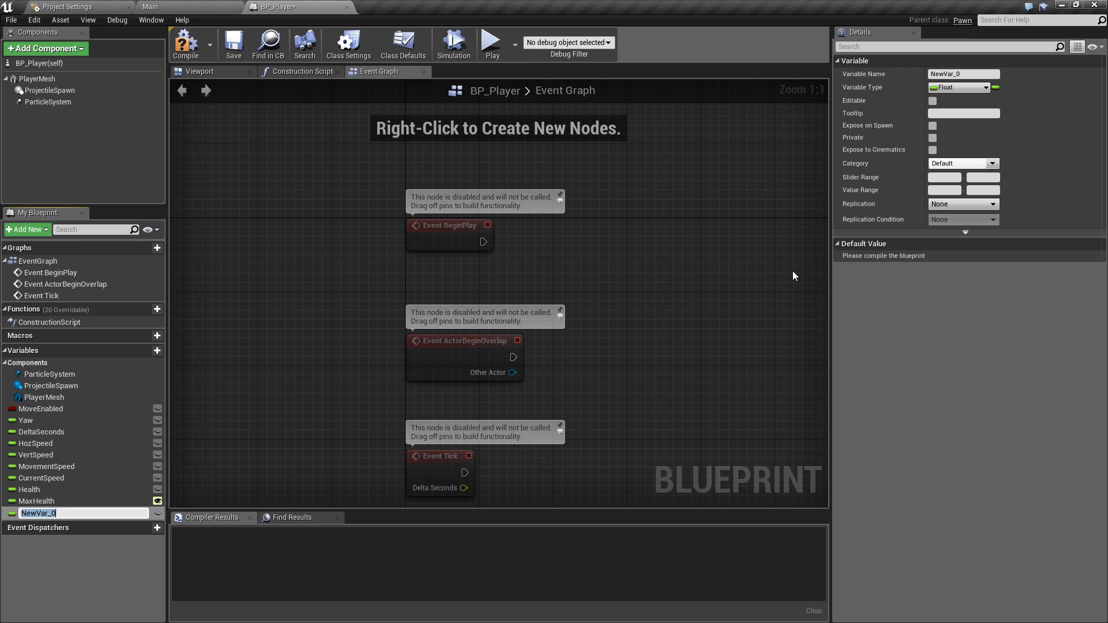
pyautogui.write('SpawnLocation')
pyautogui.press('Return')
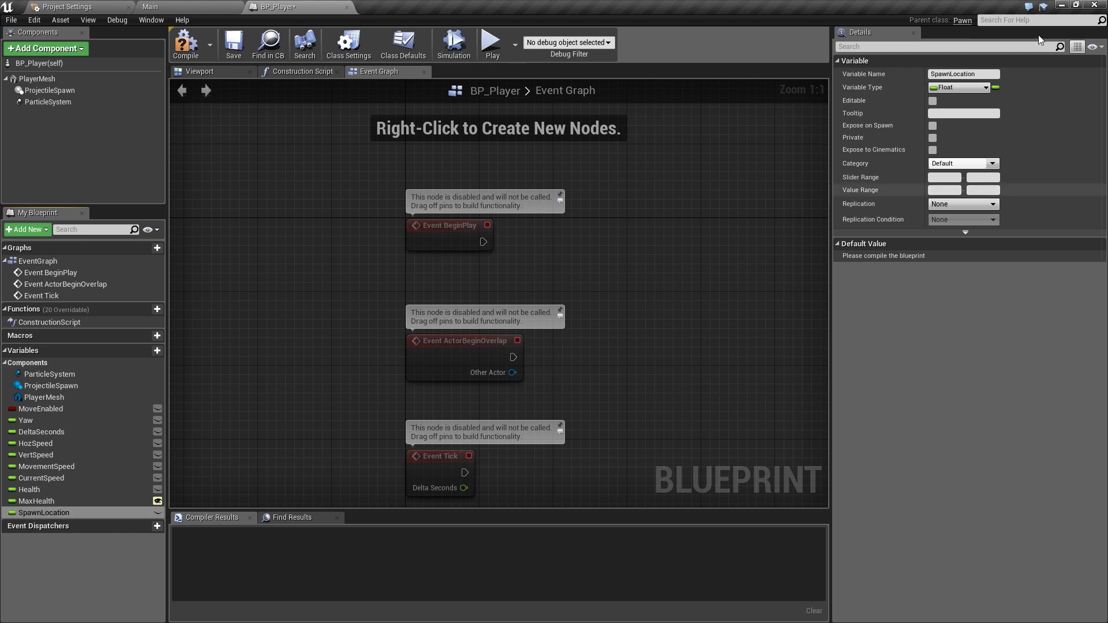
pyautogui.click(960, 88)
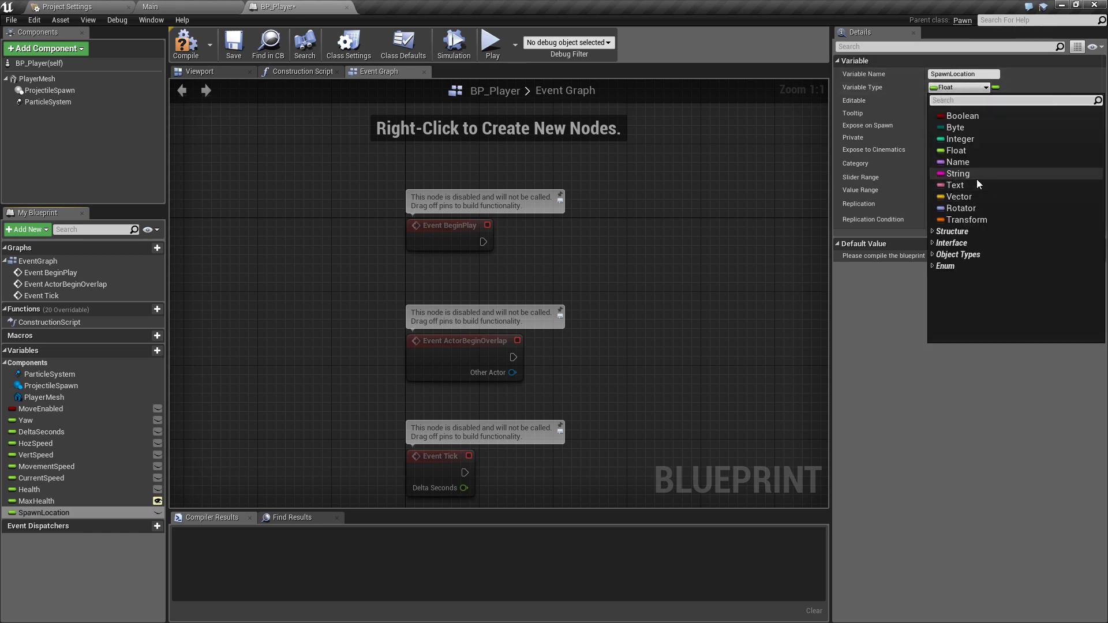
pyautogui.click(975, 196)
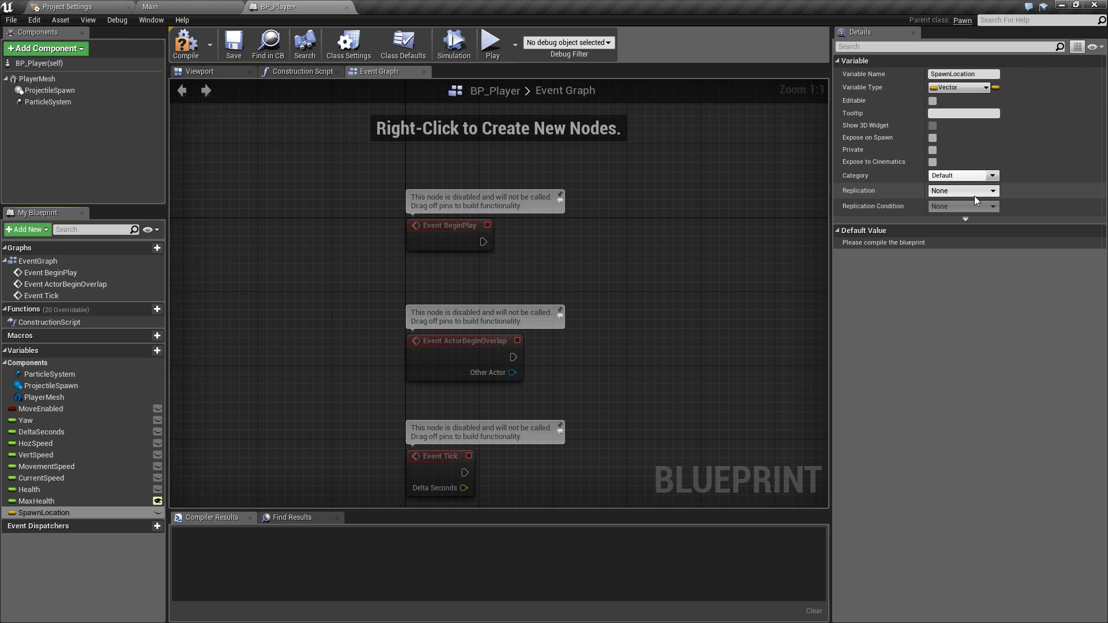
# Add a variable named BP_GameMode, set its type to a BP Game Mode object reference, and compile the blueprint.
pyautogui.click(147, 352)
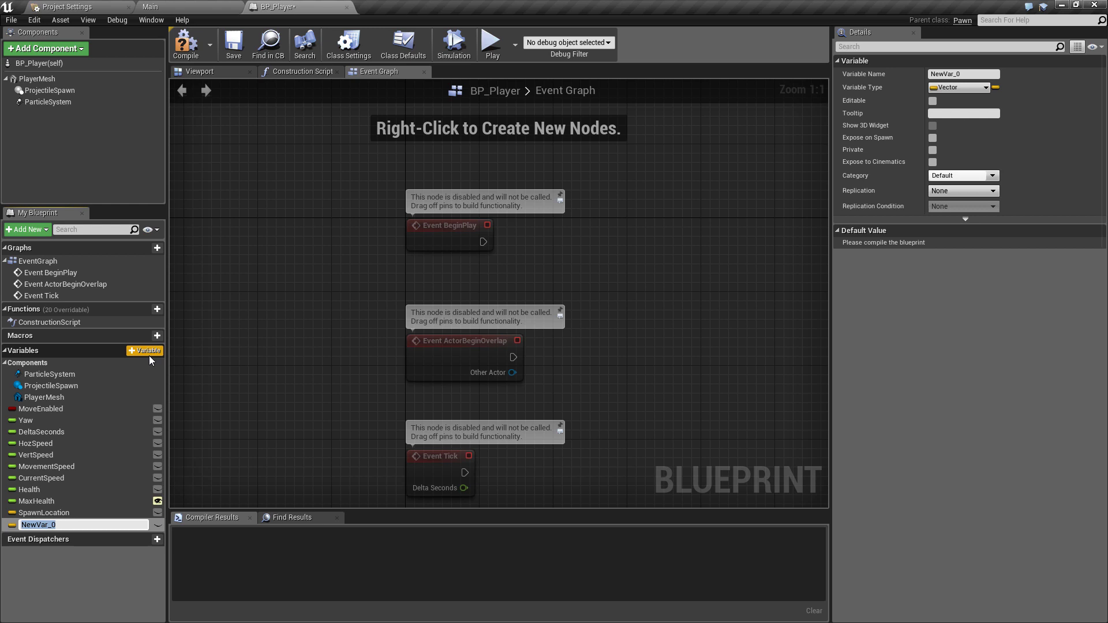
pyautogui.write('BP_')
pyautogui.write('GameMode')
pyautogui.press('Return')
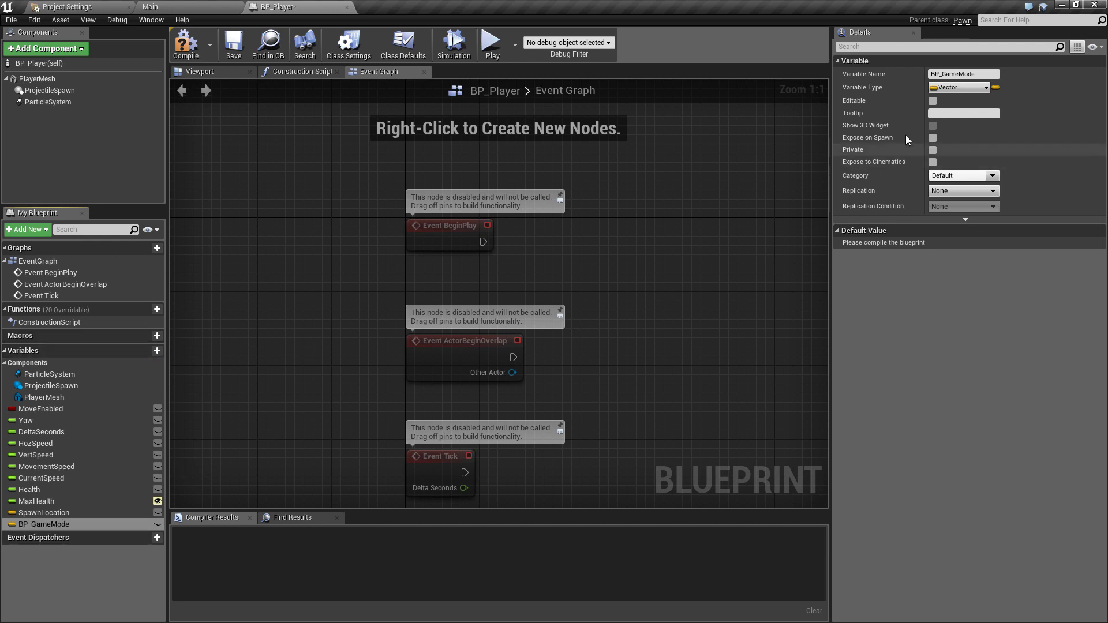
pyautogui.click(956, 87)
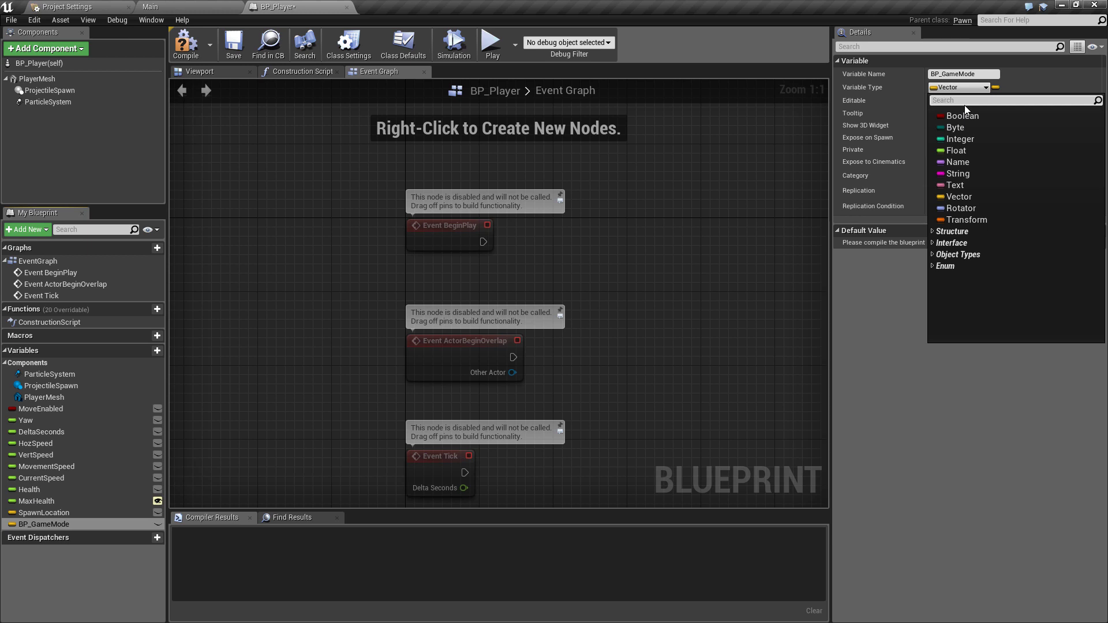
pyautogui.write('bp_gam')
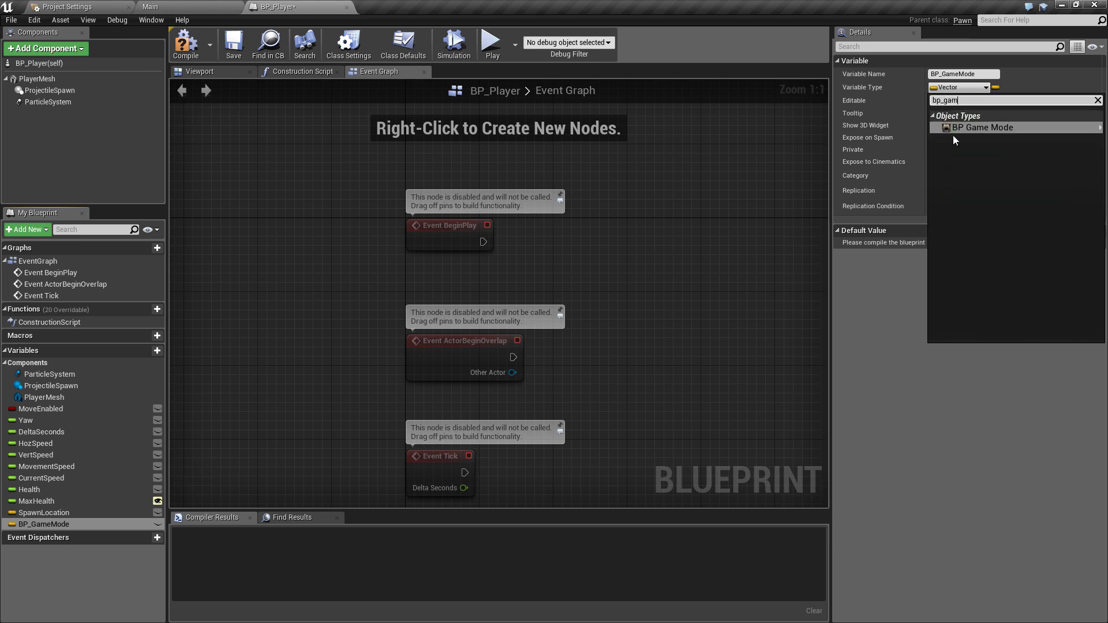
pyautogui.moveTo(958, 130)
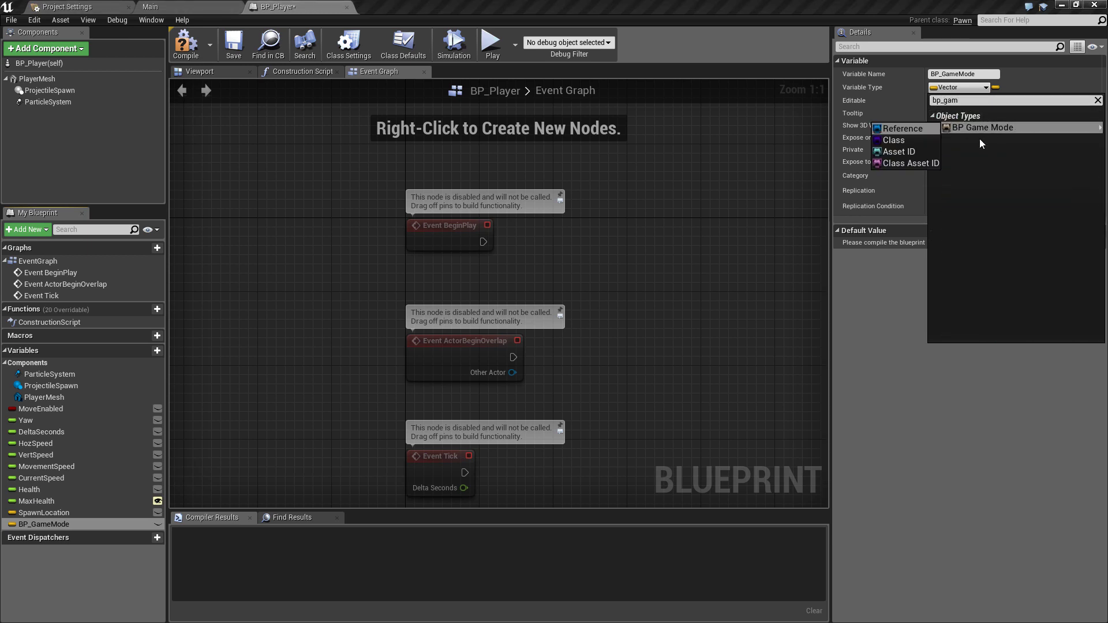
pyautogui.click(895, 131)
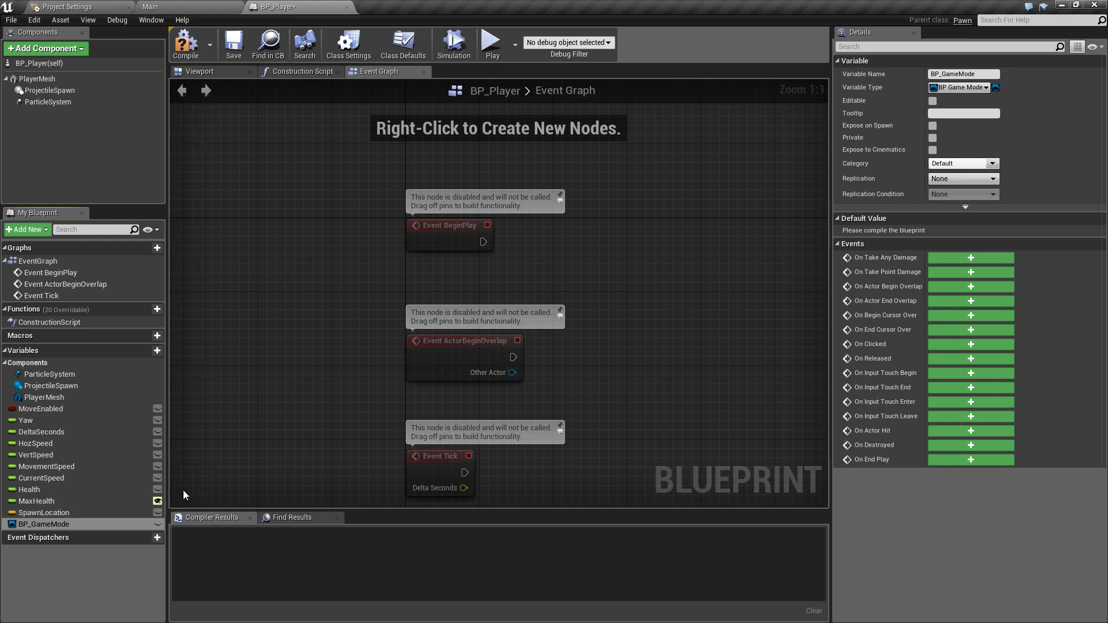
pyautogui.press('F7')
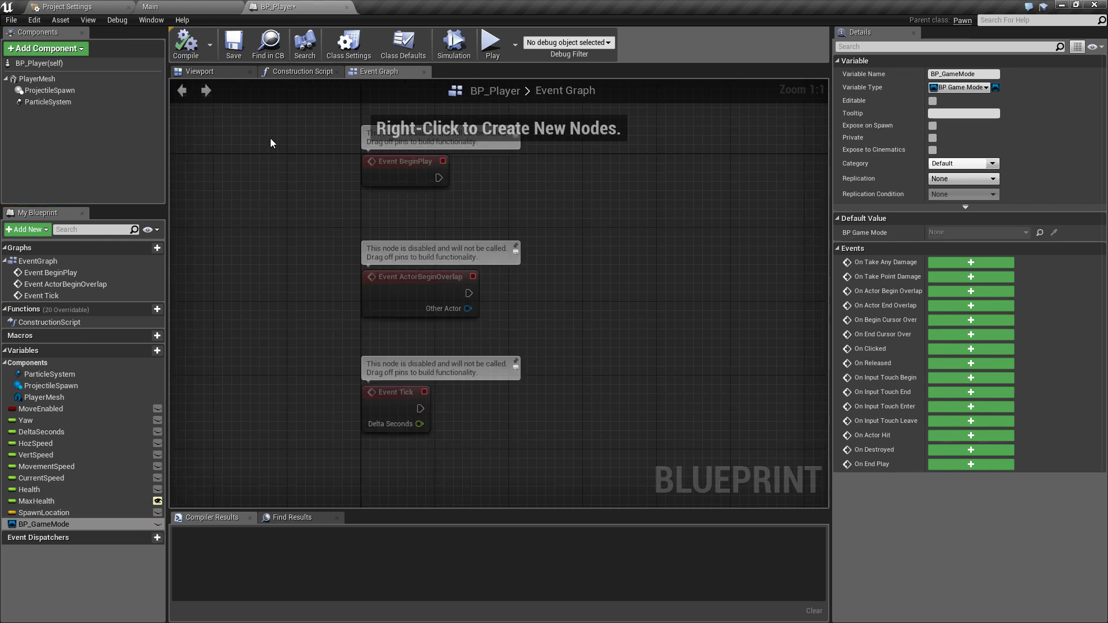
pyautogui.scroll(-2, 272, 143)
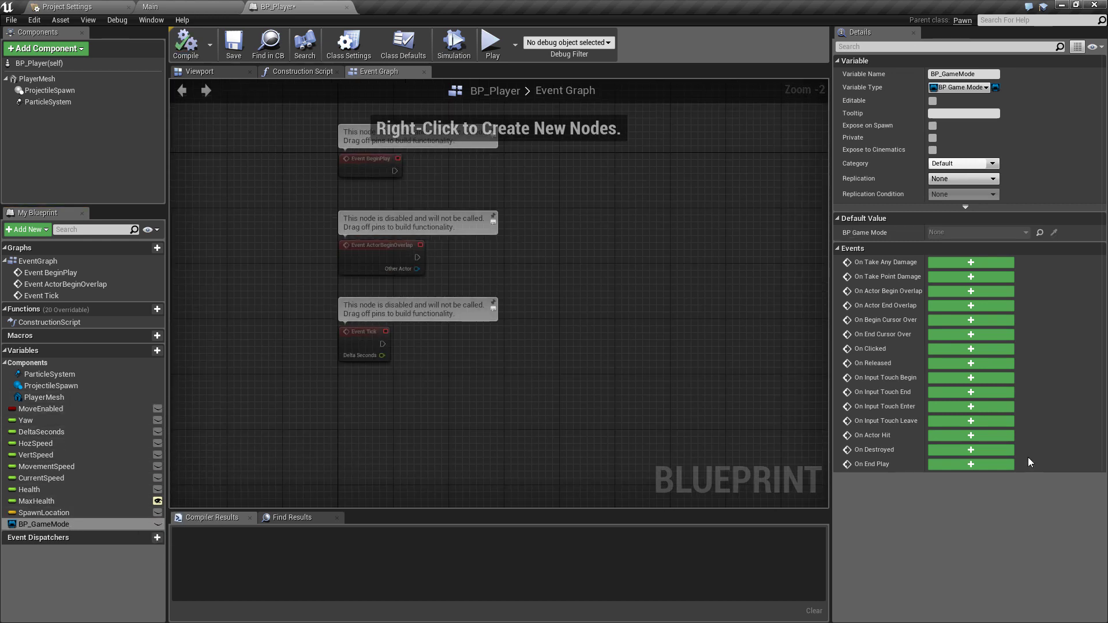
# In the project's engine Input settings, add an action mapping named PrimaryFire.
pyautogui.click(194, 6)
pyautogui.click(118, 5)
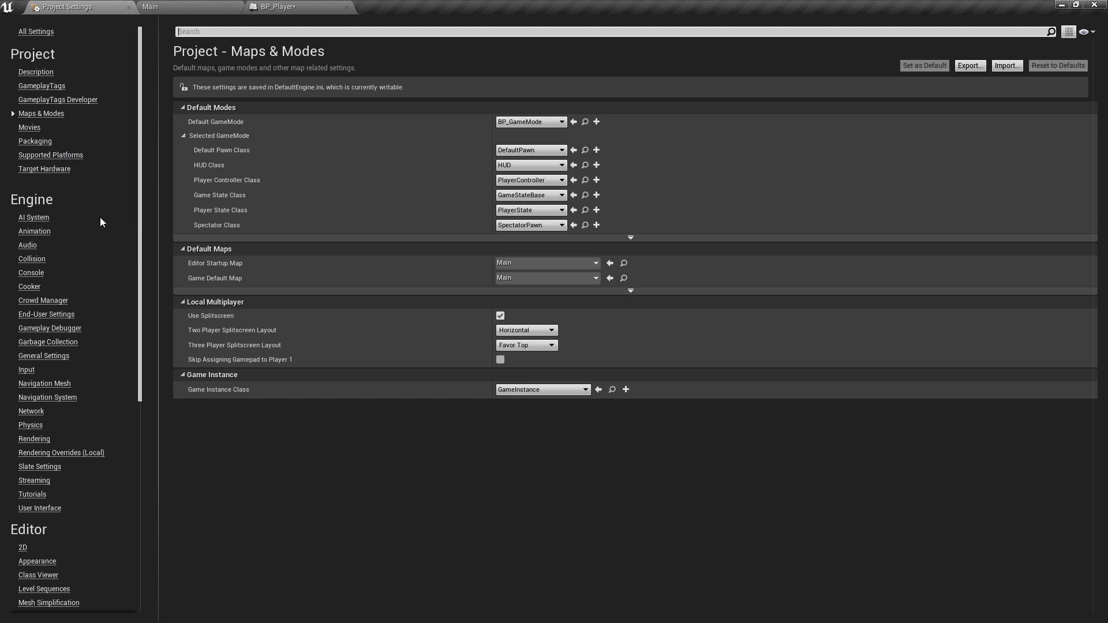
pyautogui.click(27, 374)
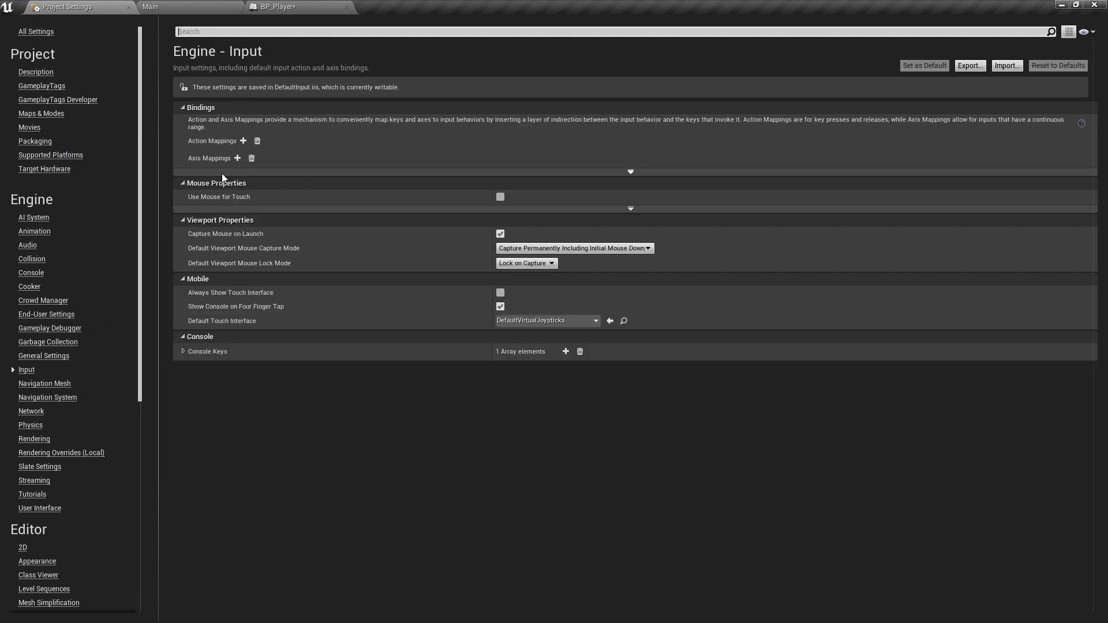
pyautogui.click(244, 142)
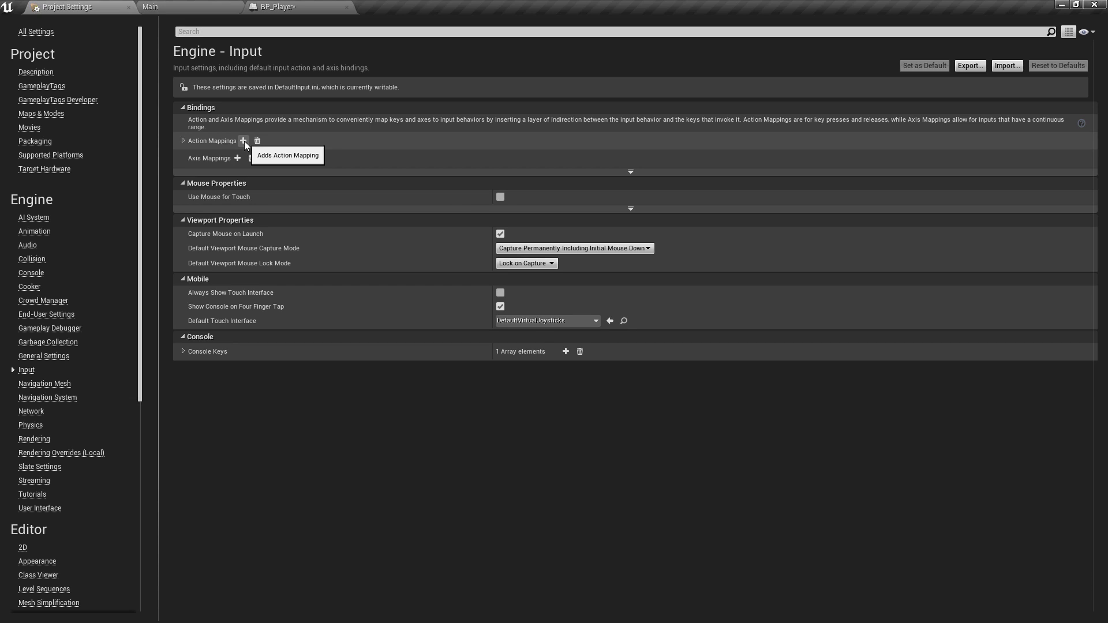
pyautogui.click(183, 142)
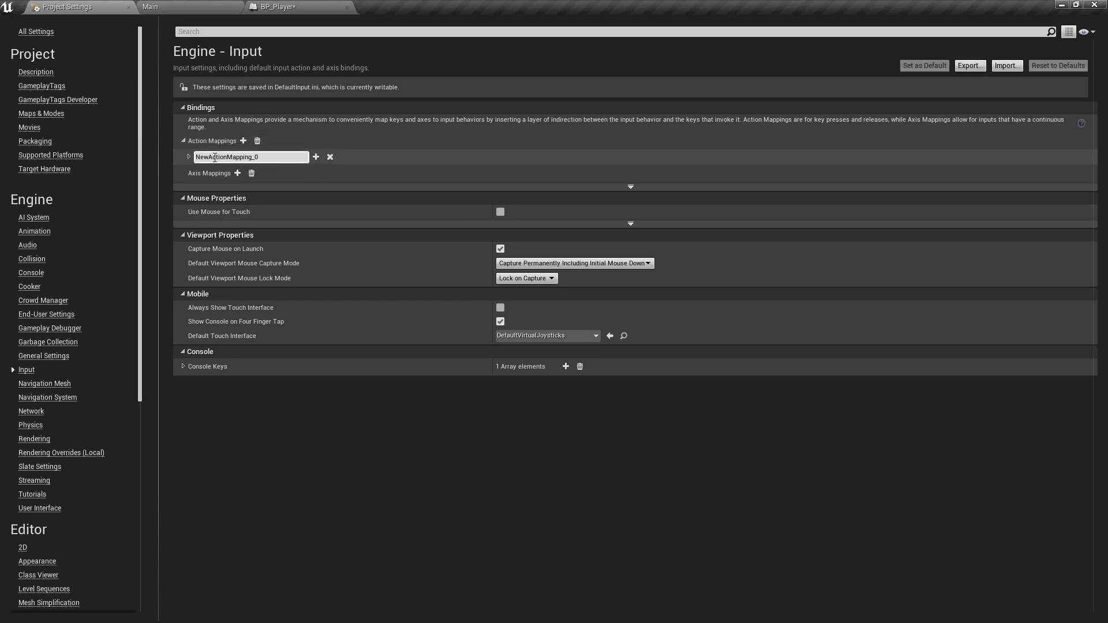
pyautogui.click(225, 158)
pyautogui.write('PRimaryFire')
# Bind the PrimaryFire action mapping to the Left Mouse Button.
pyautogui.click(316, 157)
pyautogui.click(255, 172)
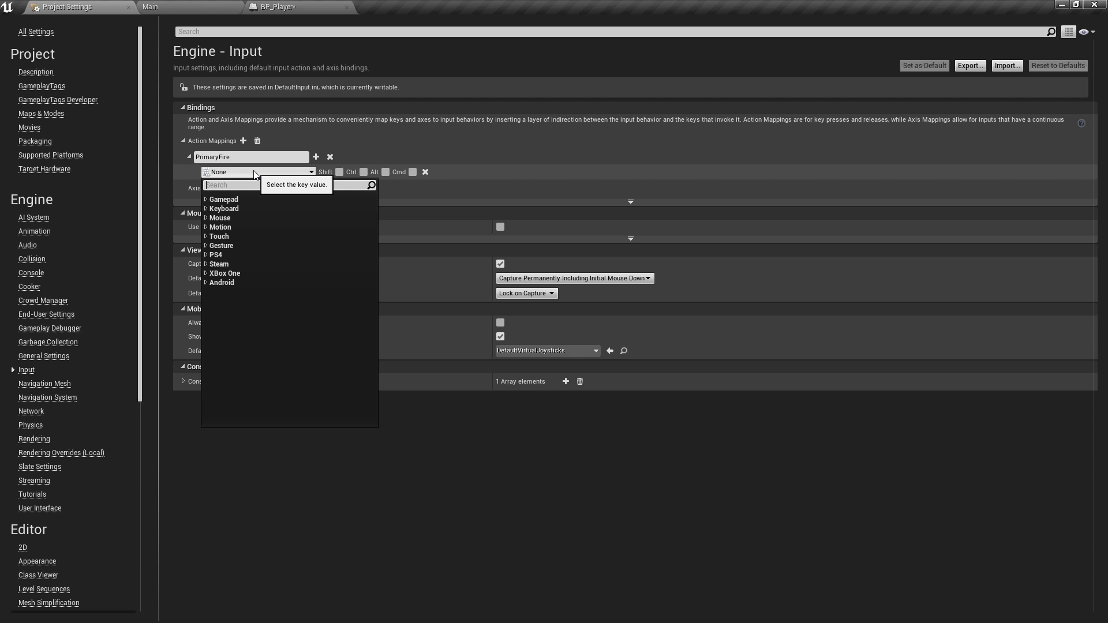
pyautogui.write('leftm')
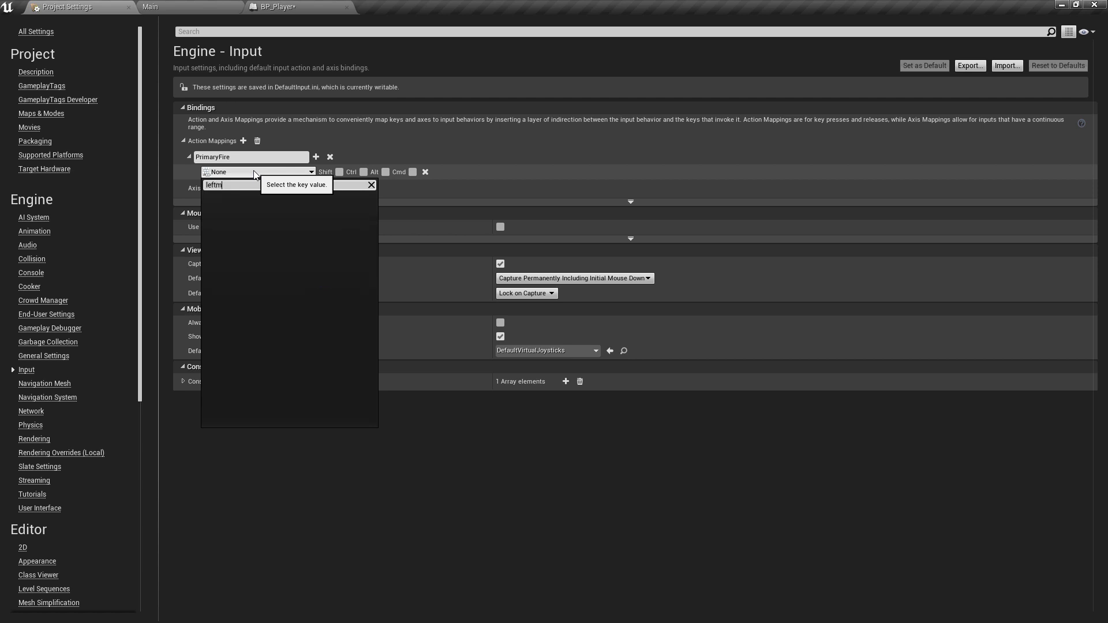
pyautogui.click(257, 214)
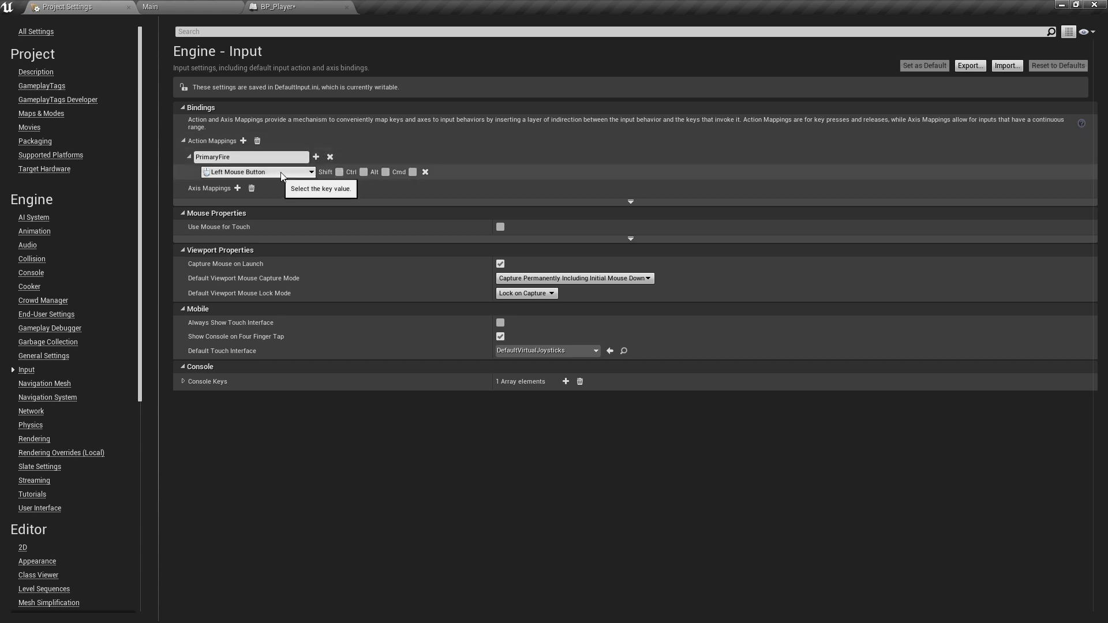
# Add a second action mapping named SecondaryFire and bind it to the Right Mouse Button.
pyautogui.click(243, 141)
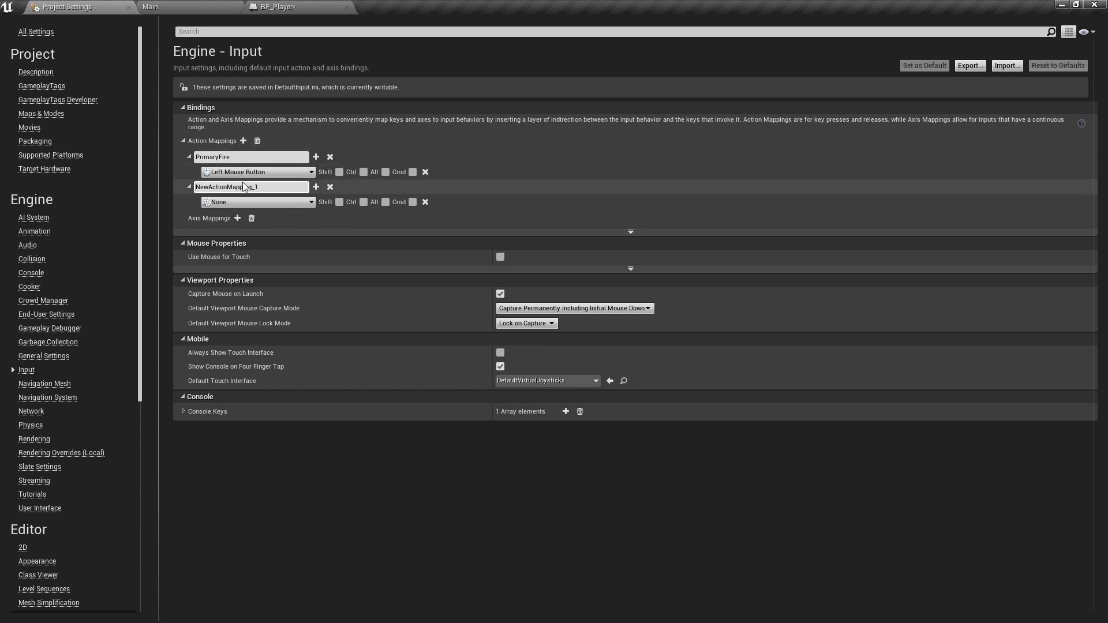
pyautogui.write('Se')
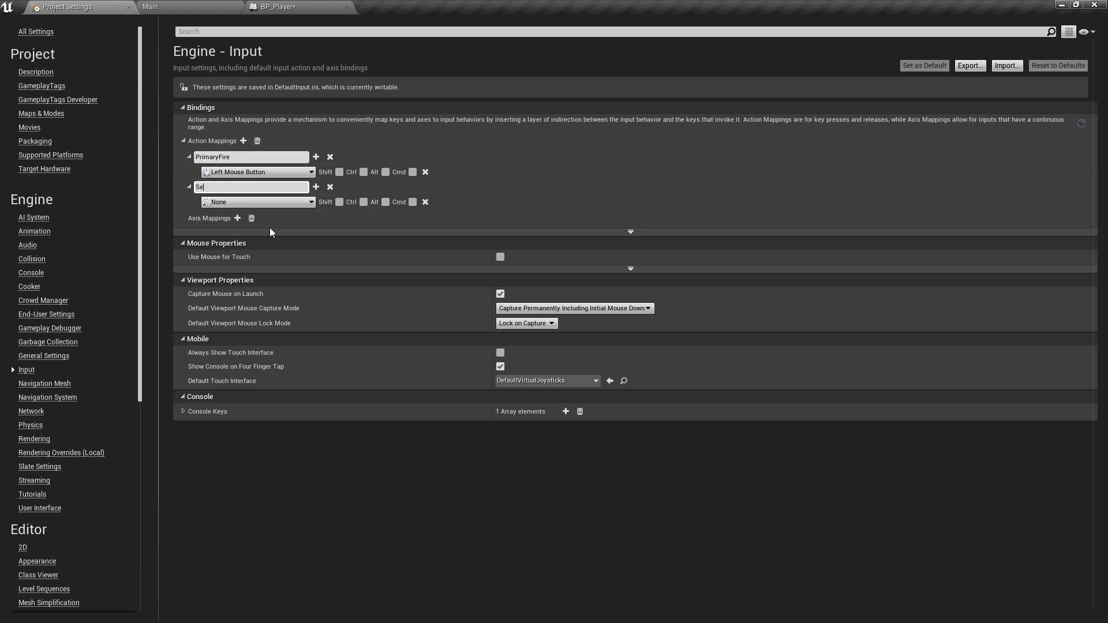
pyautogui.write('condaryFire')
pyautogui.click(271, 202)
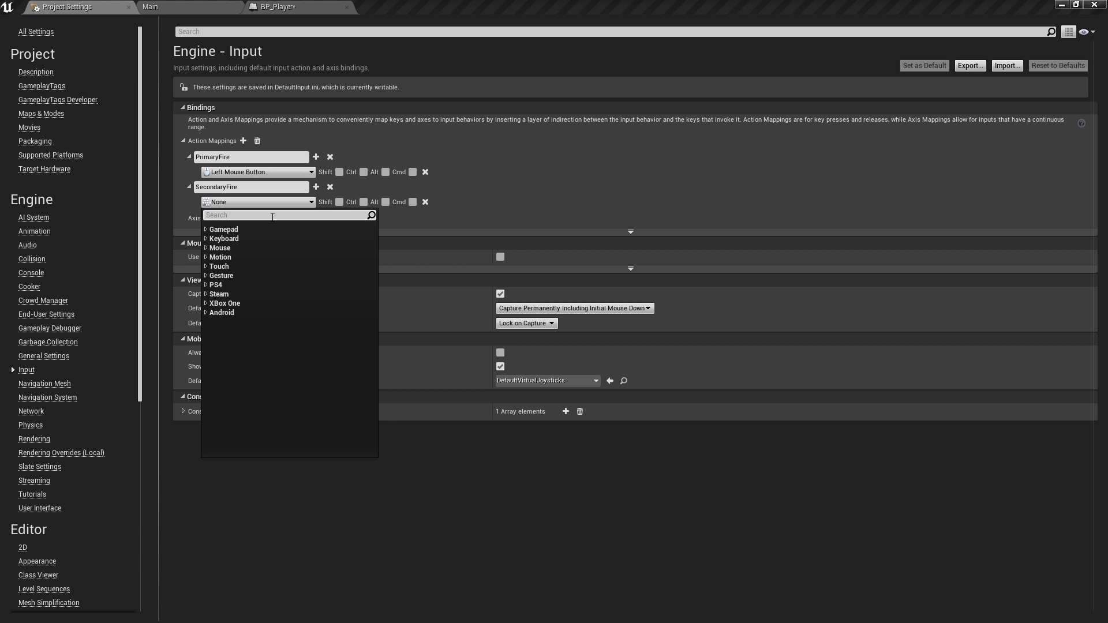
pyautogui.write('right mous')
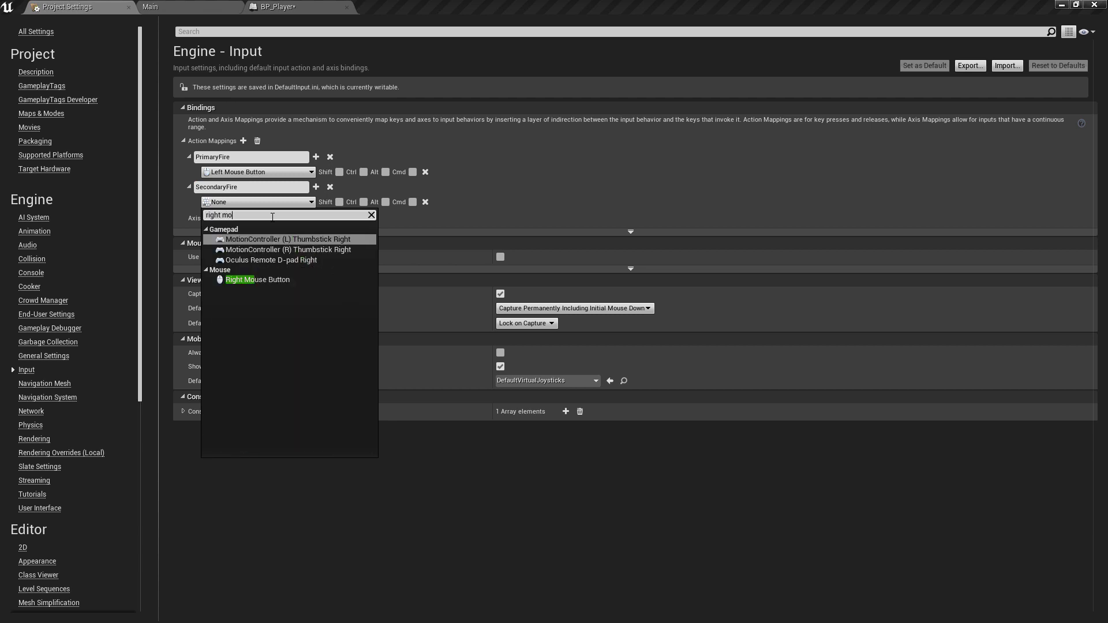
pyautogui.press('Return')
pyautogui.click(189, 157)
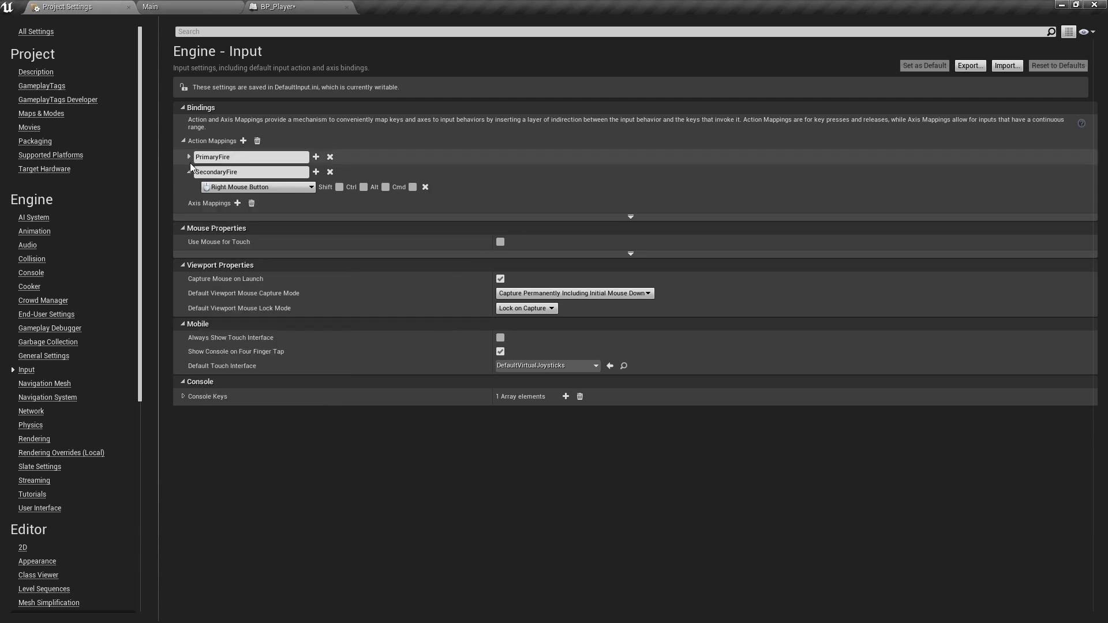
pyautogui.click(190, 171)
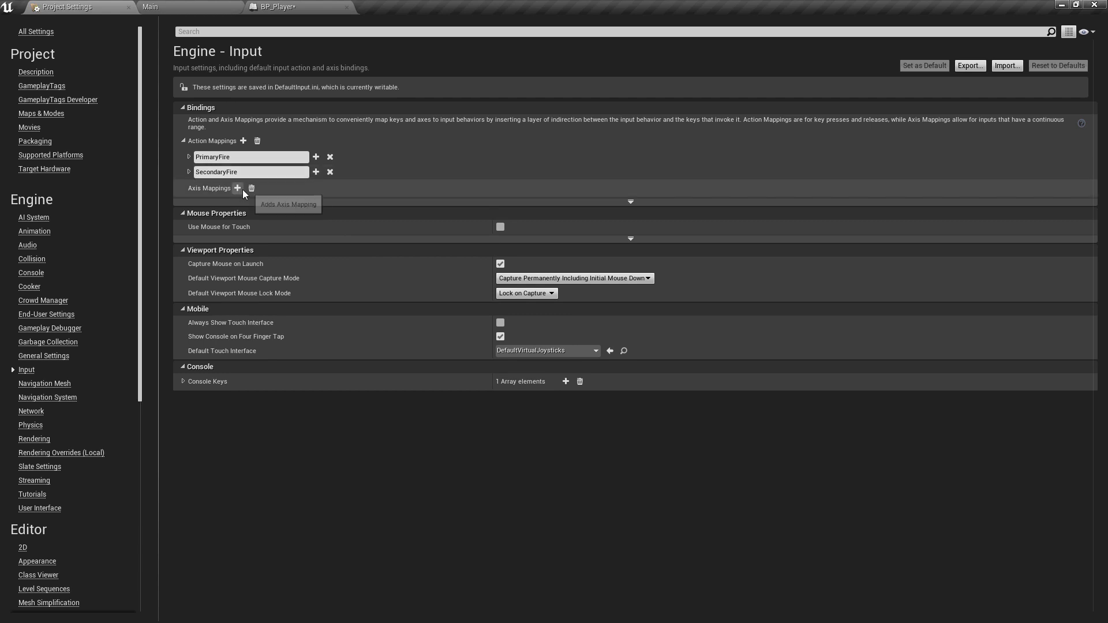
# Add an axis mapping named MoveUp with an empty key binding.
pyautogui.click(185, 189)
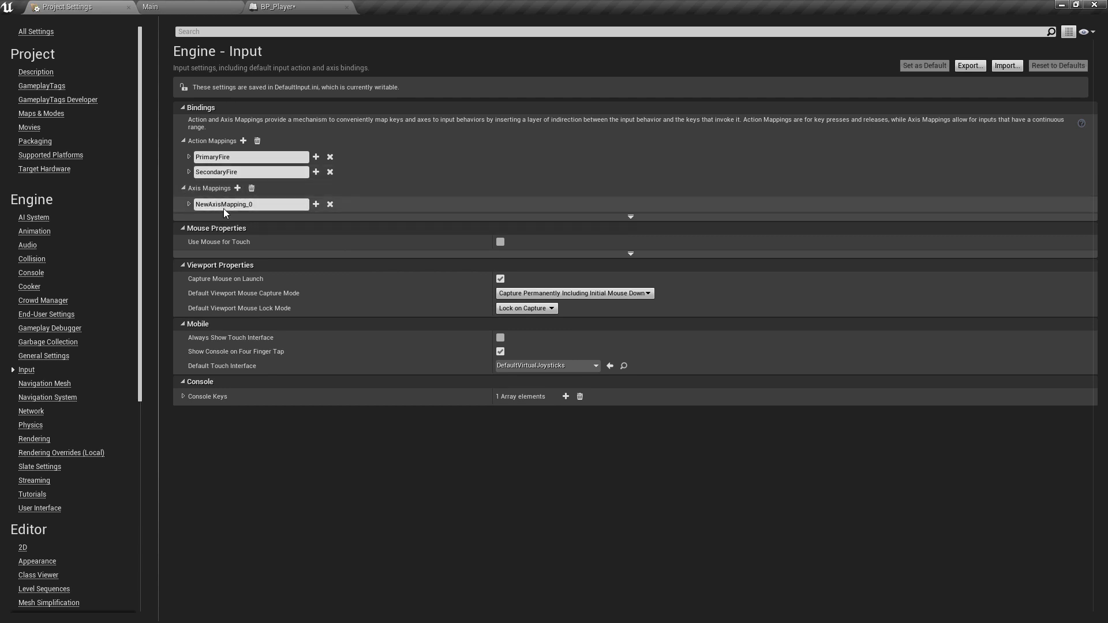
pyautogui.click(238, 210)
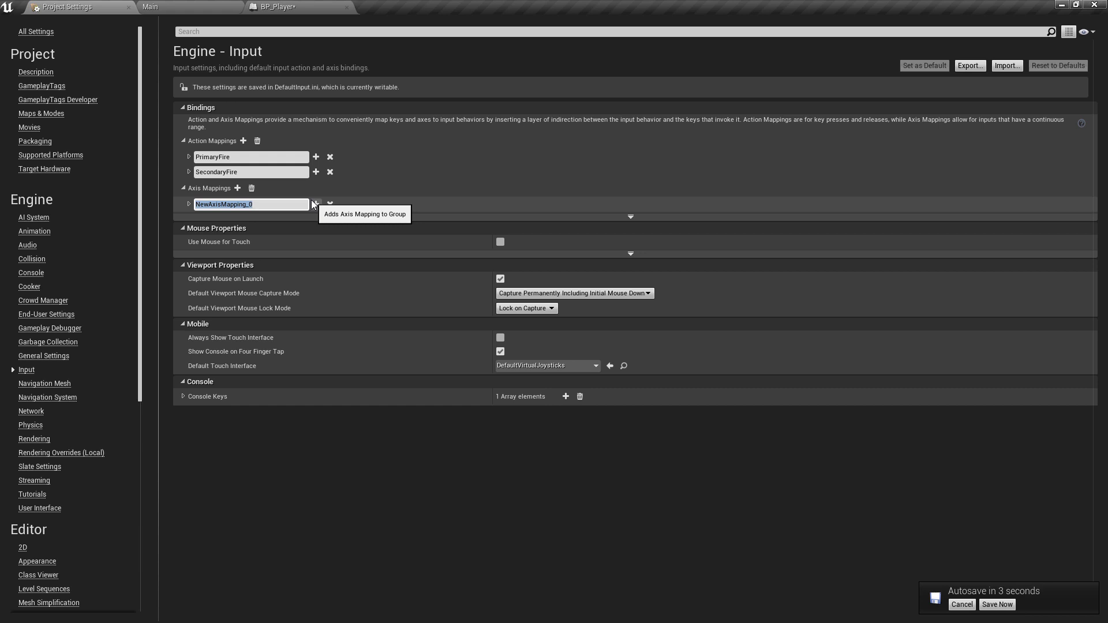
pyautogui.write('MoveU')
pyautogui.click(315, 204)
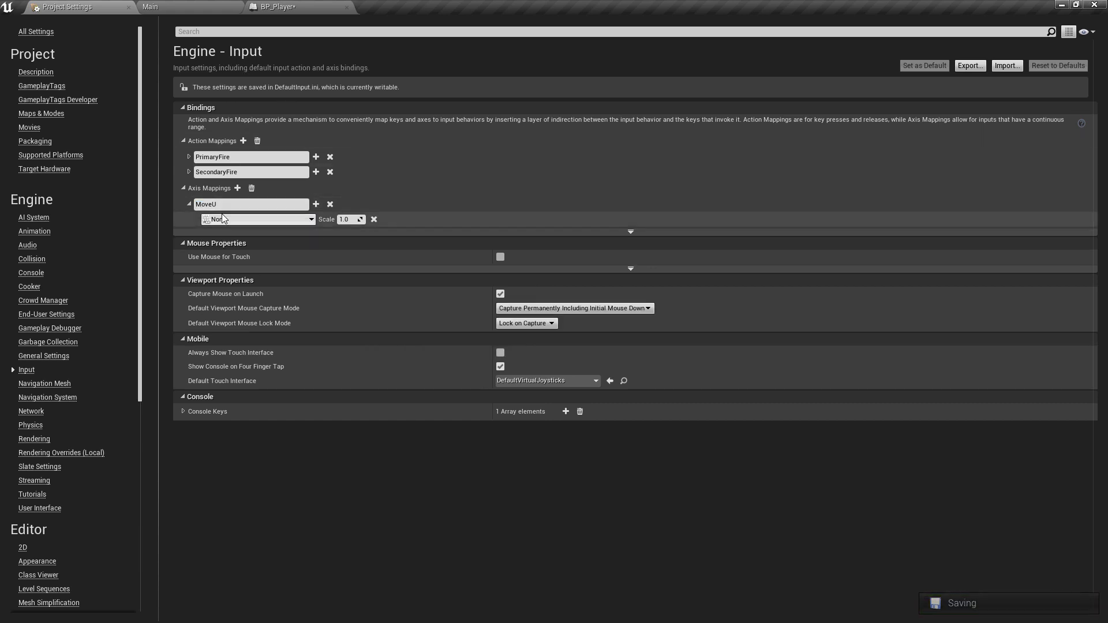
pyautogui.write('p')
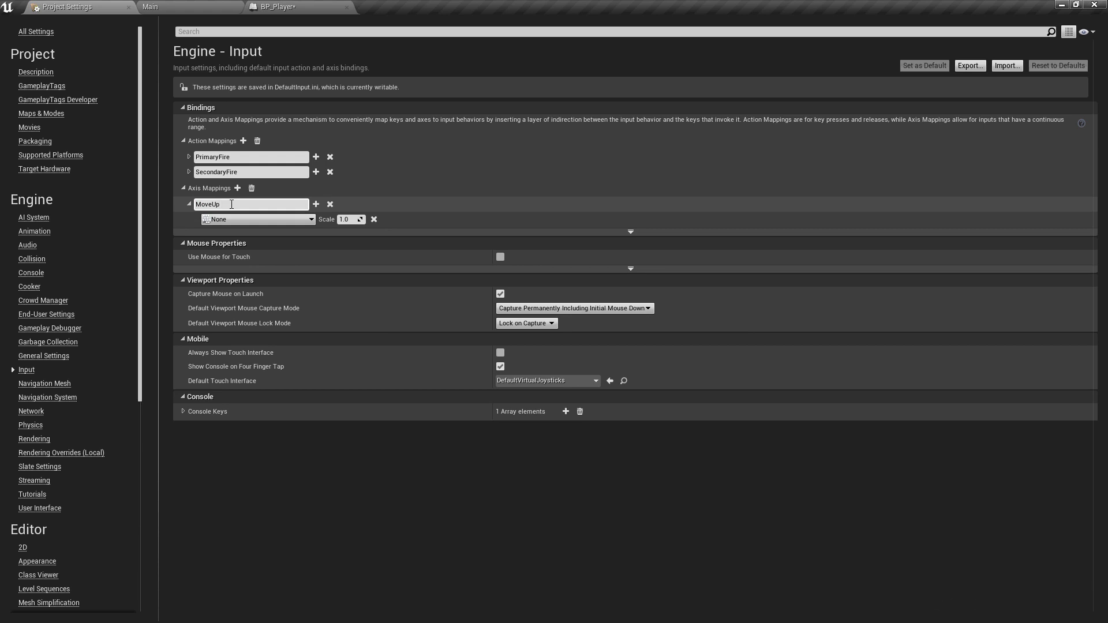
# Bind the MoveUp axis mapping to the keyboard's Up and Down arrow keys.
pyautogui.click(235, 221)
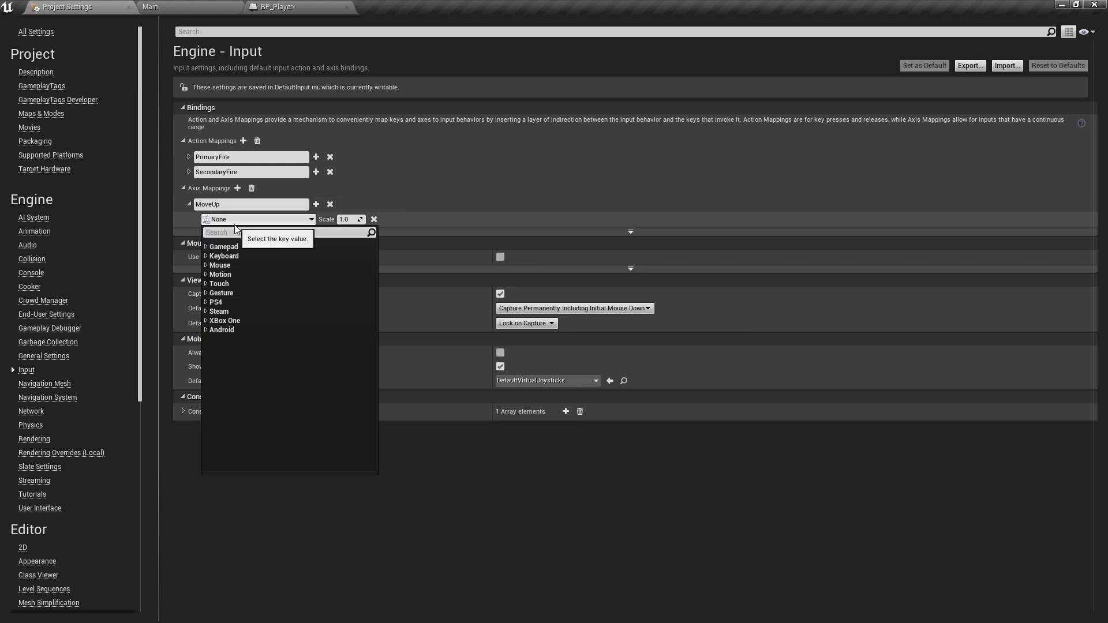
pyautogui.write('up')
pyautogui.click(226, 420)
pyautogui.click(315, 204)
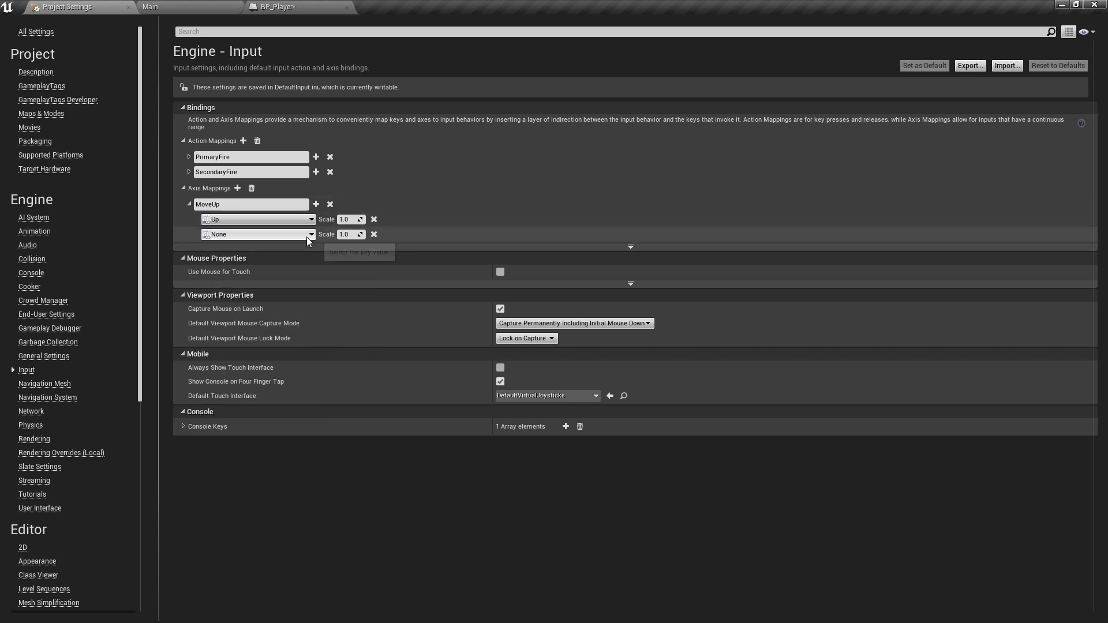
pyautogui.click(307, 235)
pyautogui.write('down')
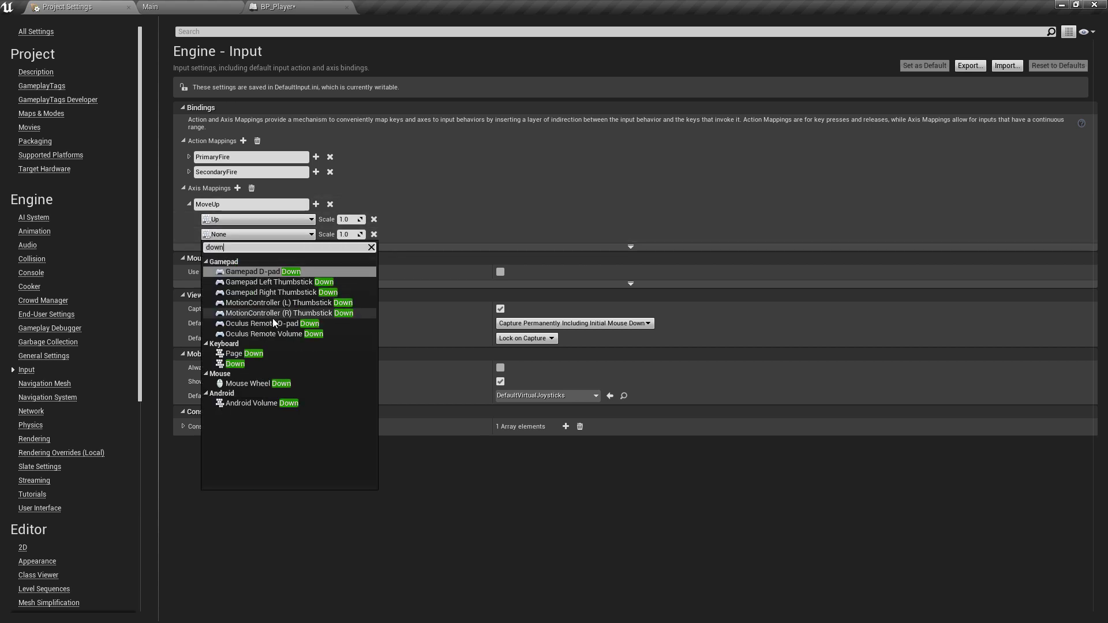
pyautogui.click(251, 365)
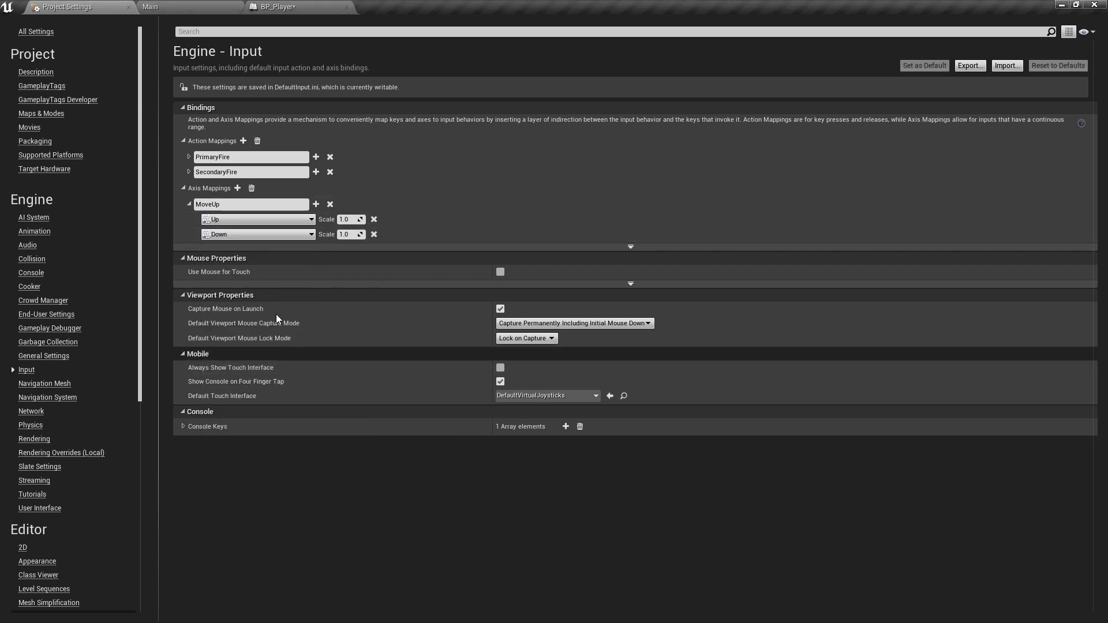
# Add two more key bindings to the MoveUp axis mapping, using the W and S keys.
pyautogui.click(316, 205)
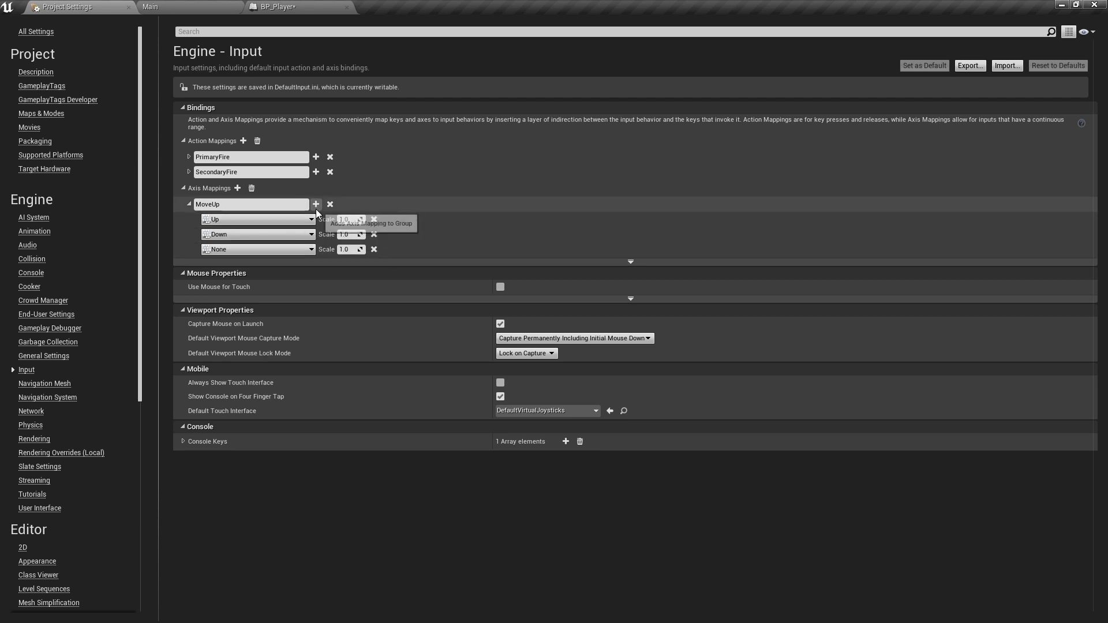
pyautogui.click(303, 249)
pyautogui.write('w')
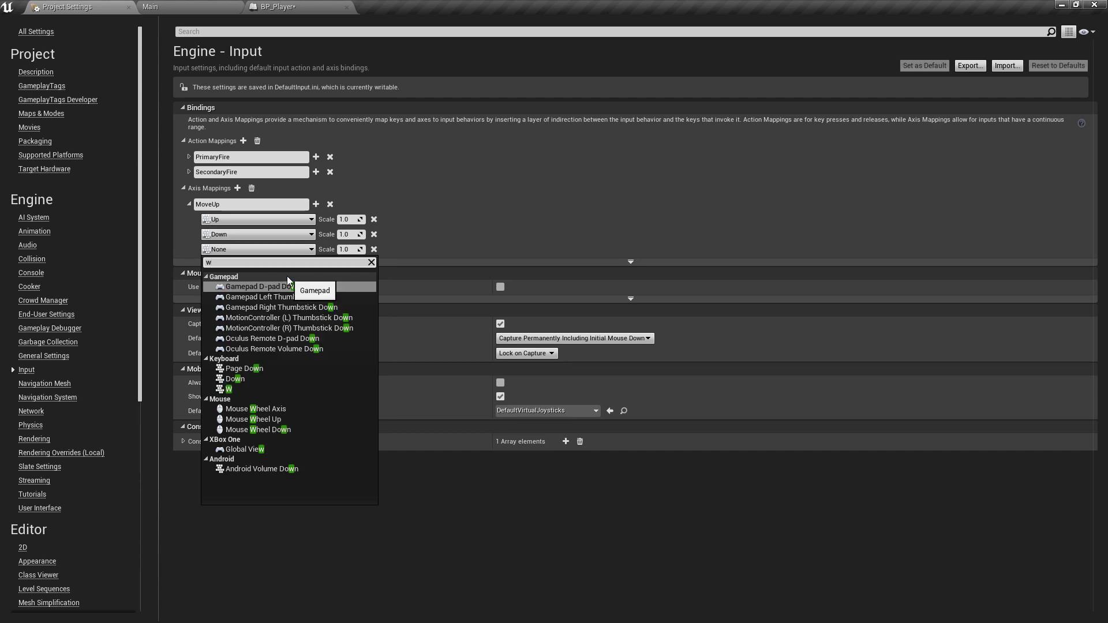
pyautogui.click(230, 389)
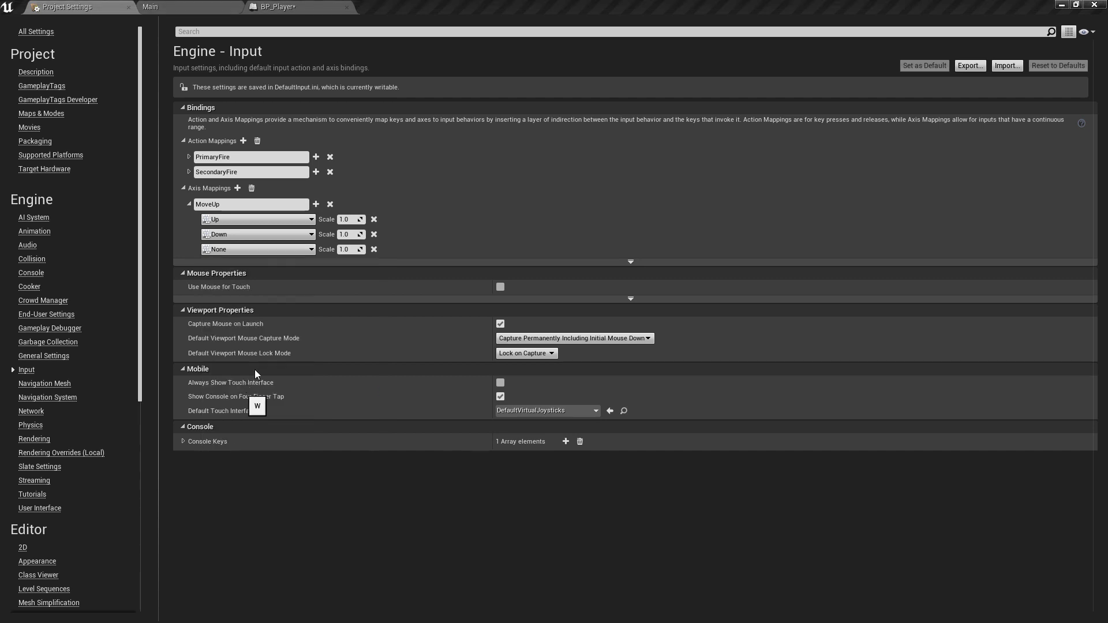
pyautogui.click(315, 204)
pyautogui.click(296, 264)
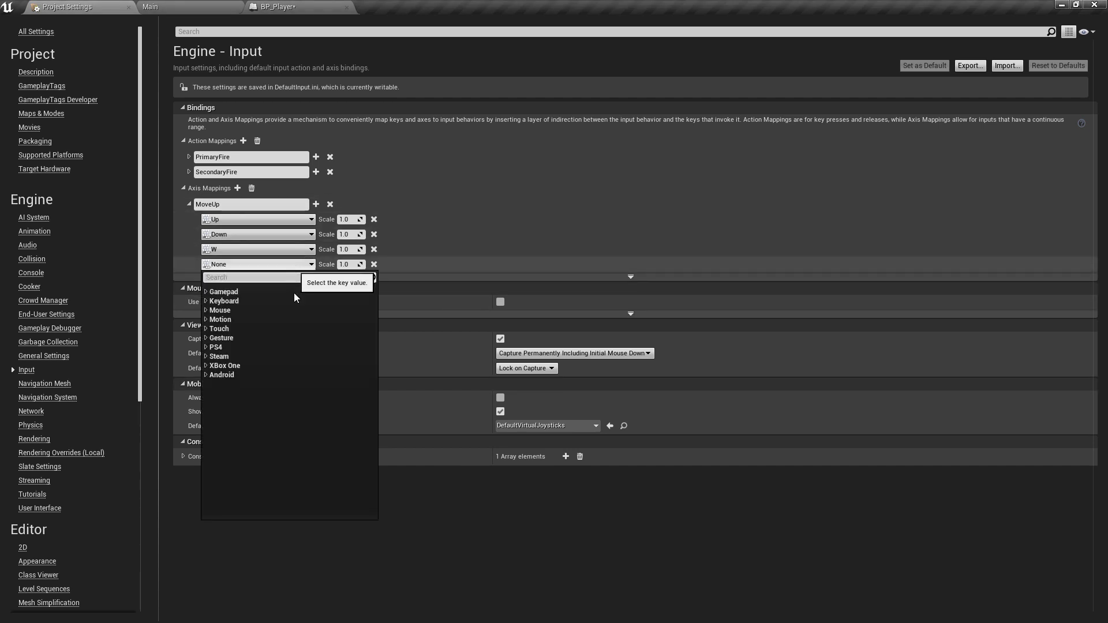
pyautogui.write('s')
pyautogui.scroll(-15, 297, 423)
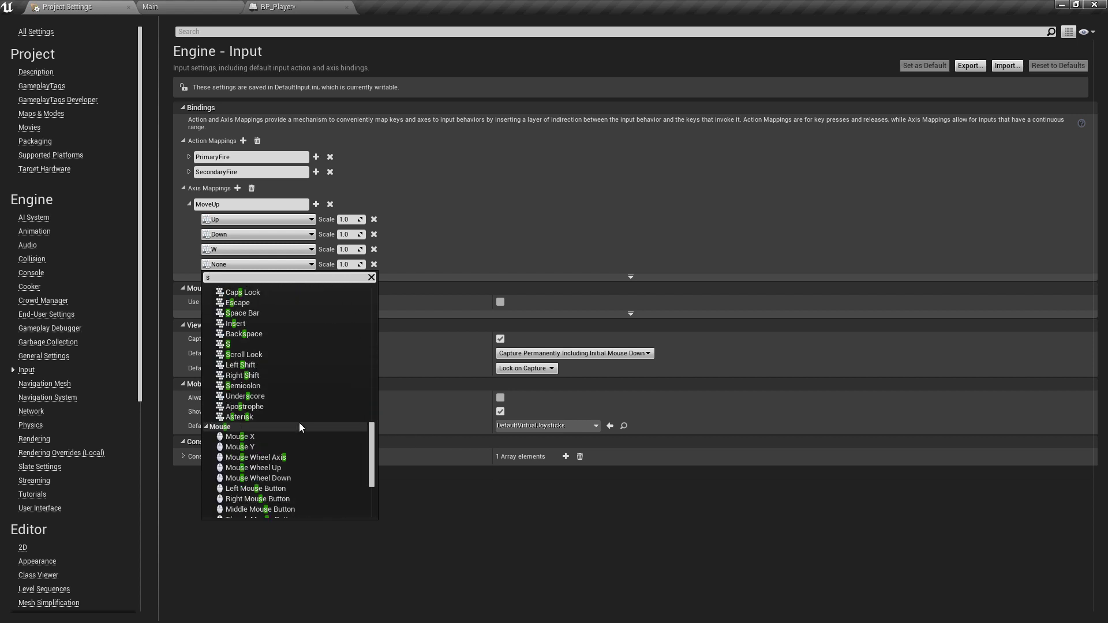
pyautogui.click(281, 345)
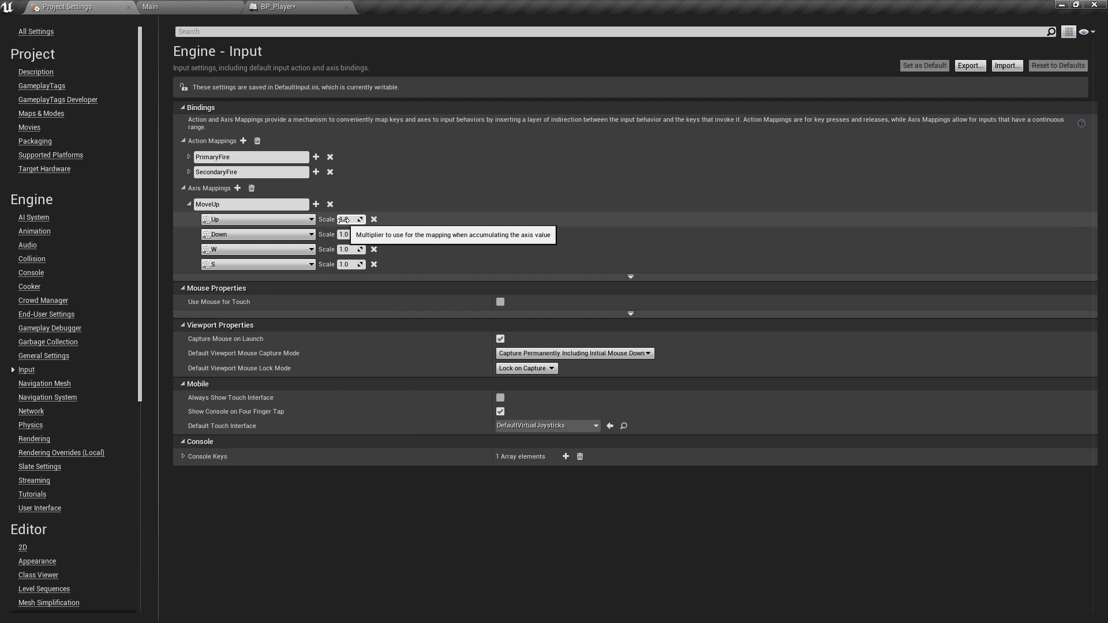
# Set the scale of MoveUp's Down and S key bindings to -1.
pyautogui.click(352, 220)
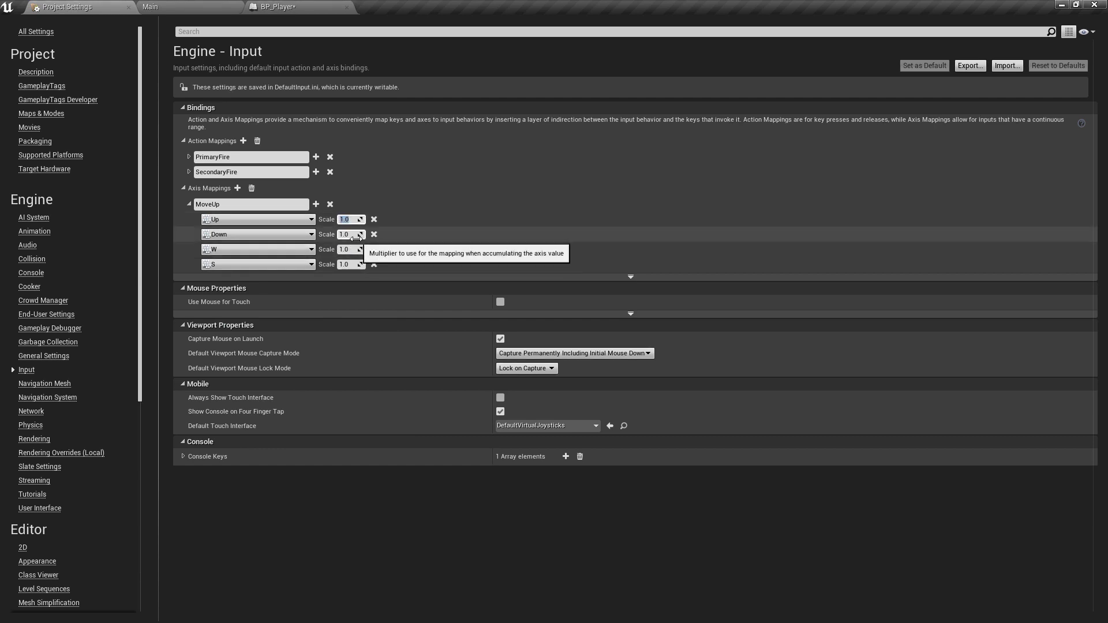
pyautogui.click(354, 236)
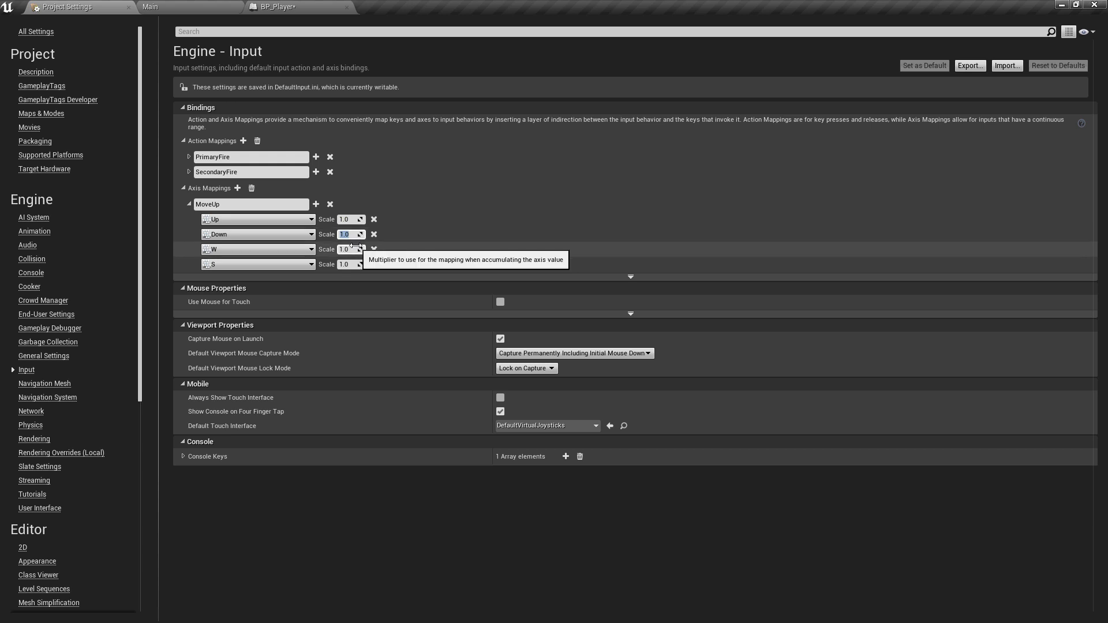
pyautogui.write('-1')
pyautogui.press('Tab')
pyautogui.press('Tab')
pyautogui.press('Tab')
pyautogui.press('Tab')
pyautogui.write('-1')
pyautogui.press('Tab')
pyautogui.click(189, 205)
# Add a second axis mapping named MoveRight.
pyautogui.click(238, 188)
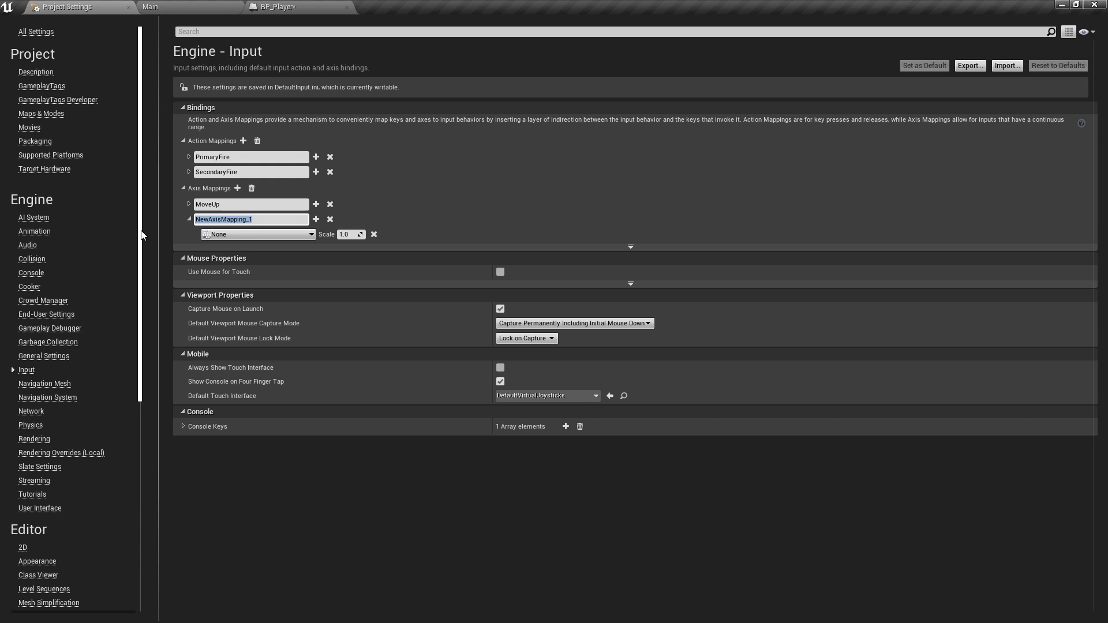
pyautogui.write('MoveRight')
pyautogui.press('Return')
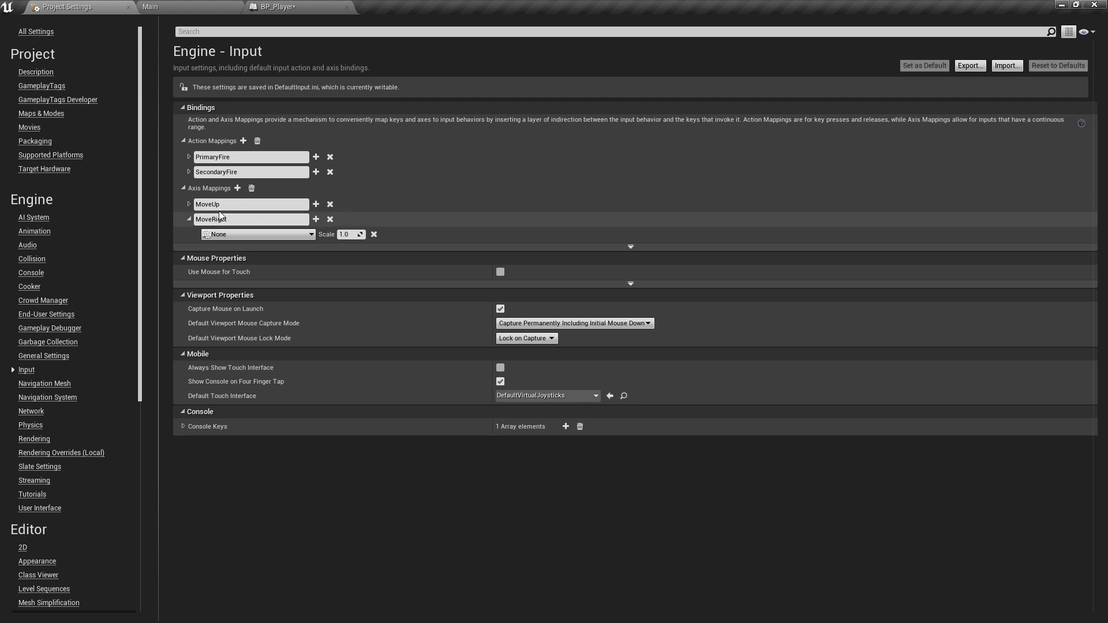
# Bind the MoveRight axis mapping to the keyboard's Left and Right arrow keys.
pyautogui.click(190, 204)
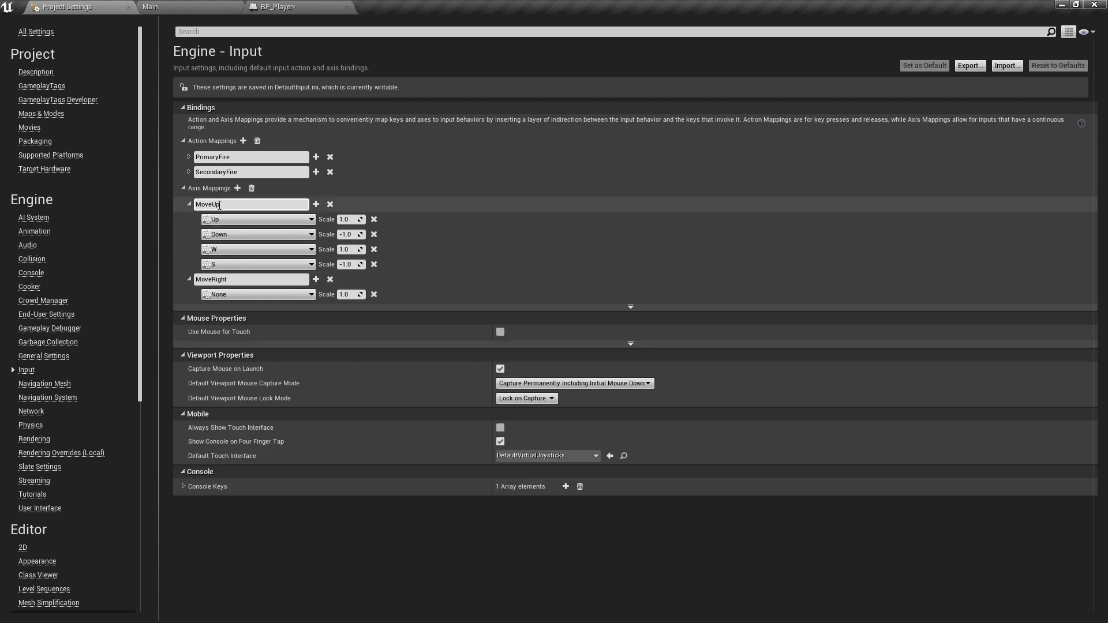
pyautogui.click(190, 204)
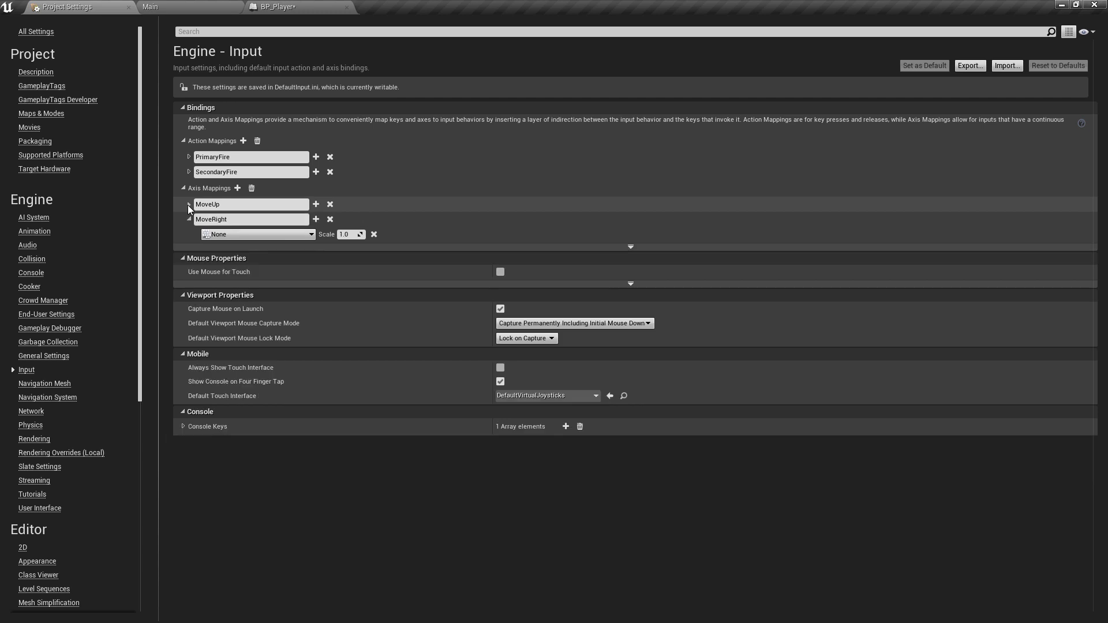
pyautogui.click(230, 234)
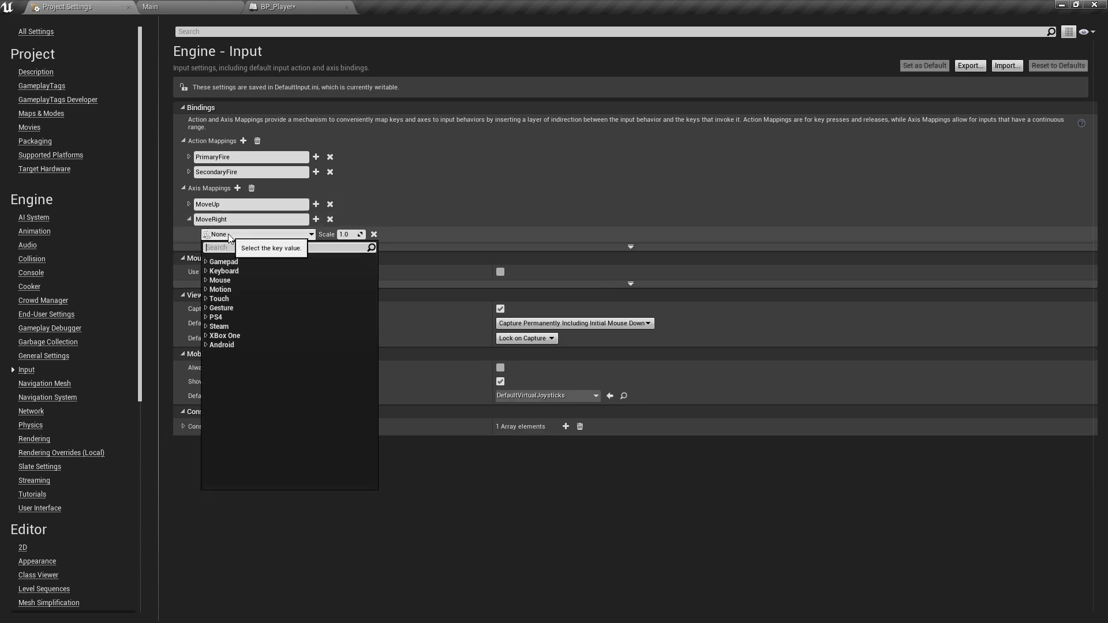
pyautogui.write('left')
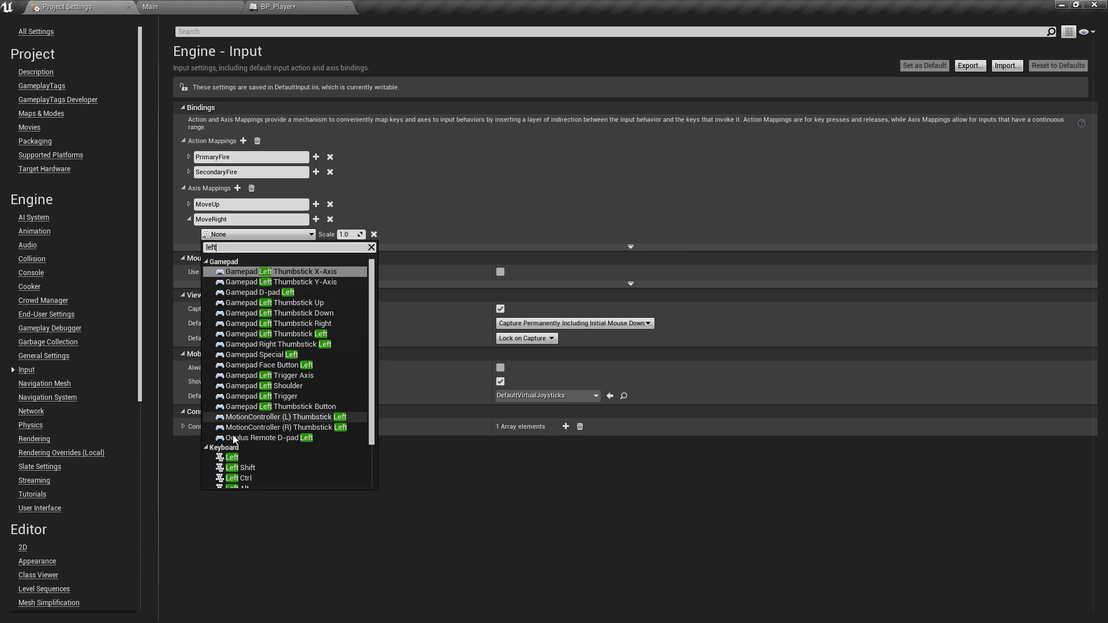
pyautogui.click(233, 458)
pyautogui.click(316, 220)
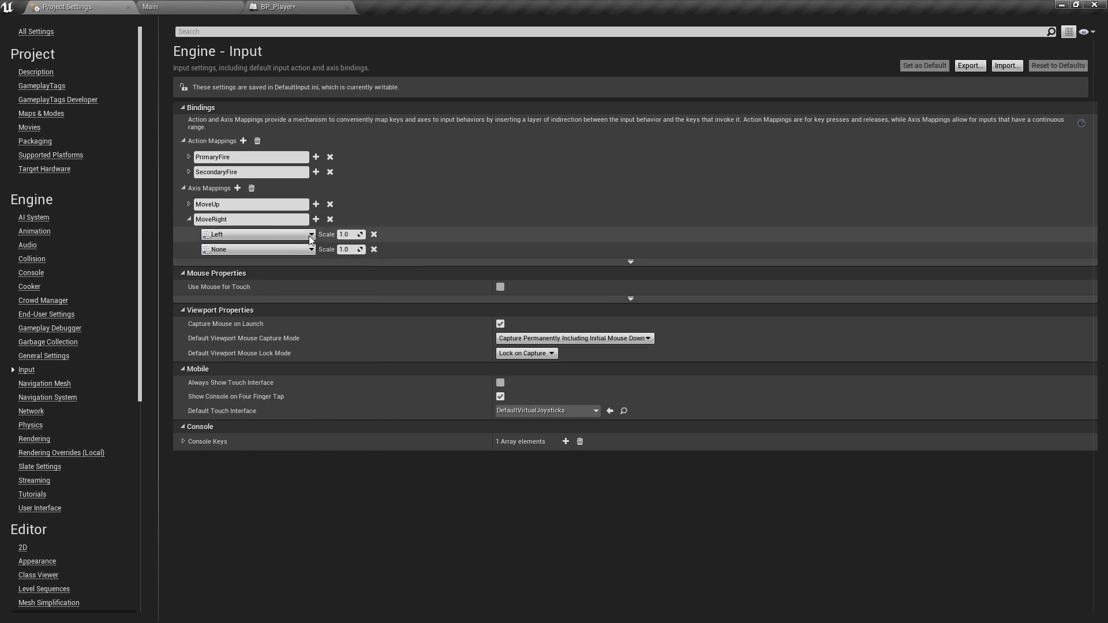
pyautogui.click(289, 249)
pyautogui.write('right')
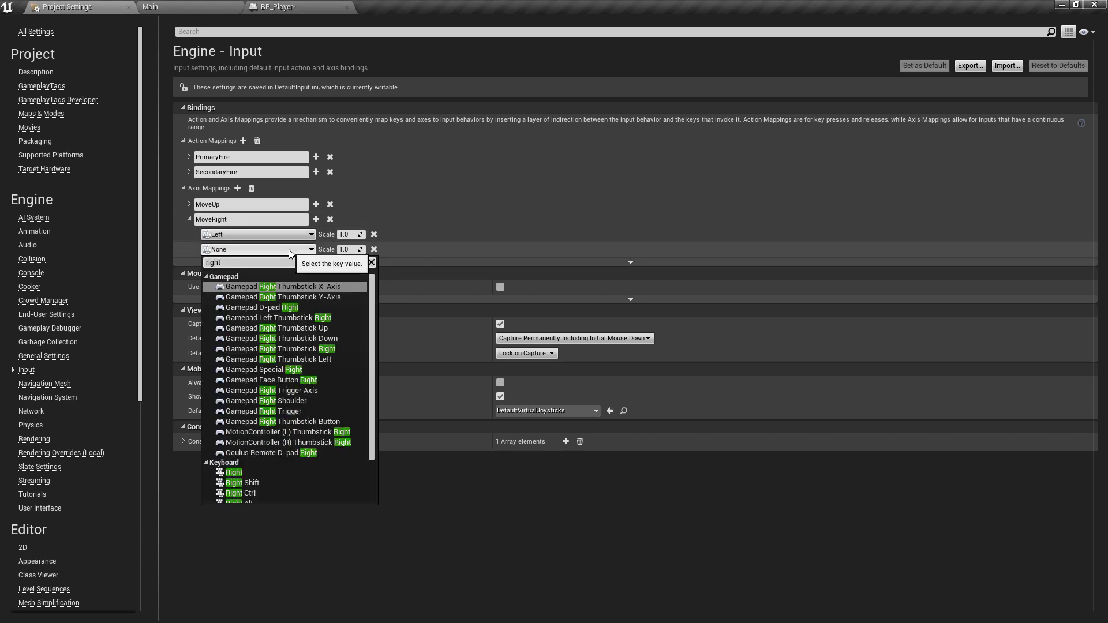
pyautogui.click(234, 472)
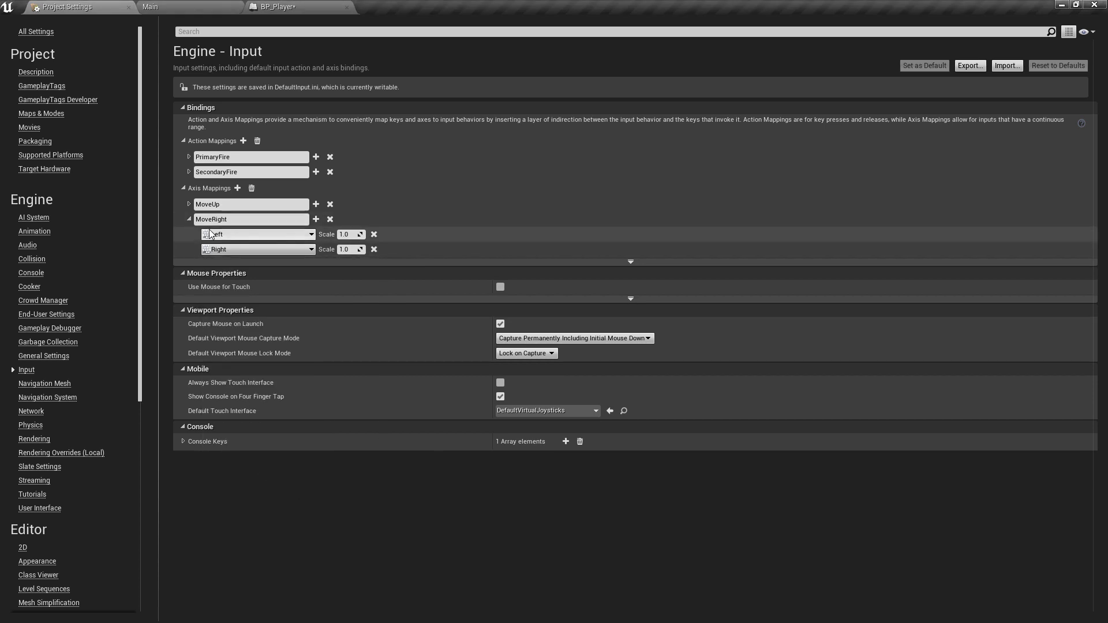
# Add two more key bindings to the MoveRight axis mapping, using the A and D keys.
pyautogui.click(315, 220)
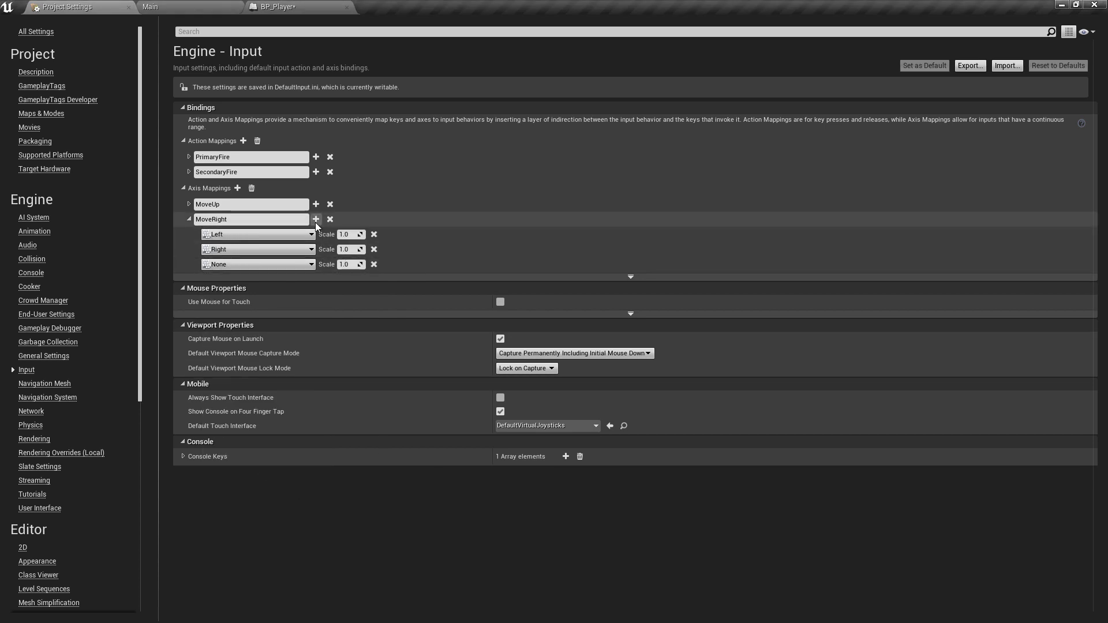
pyautogui.click(313, 265)
pyautogui.write('a')
pyautogui.scroll(-10, 316, 384)
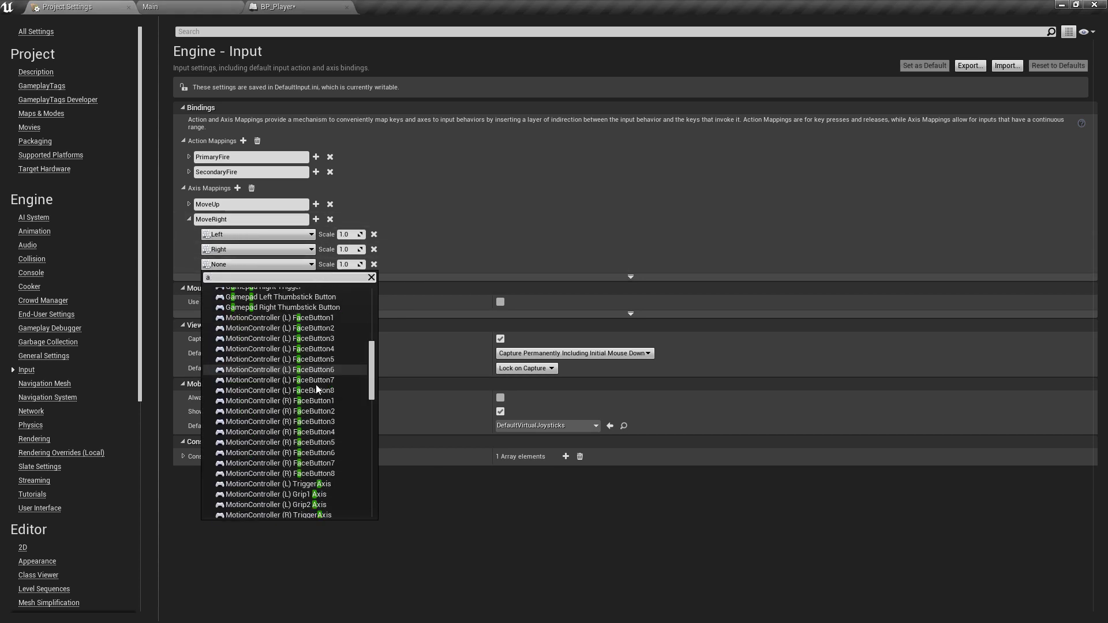
pyautogui.scroll(-3, 313, 404)
pyautogui.click(305, 486)
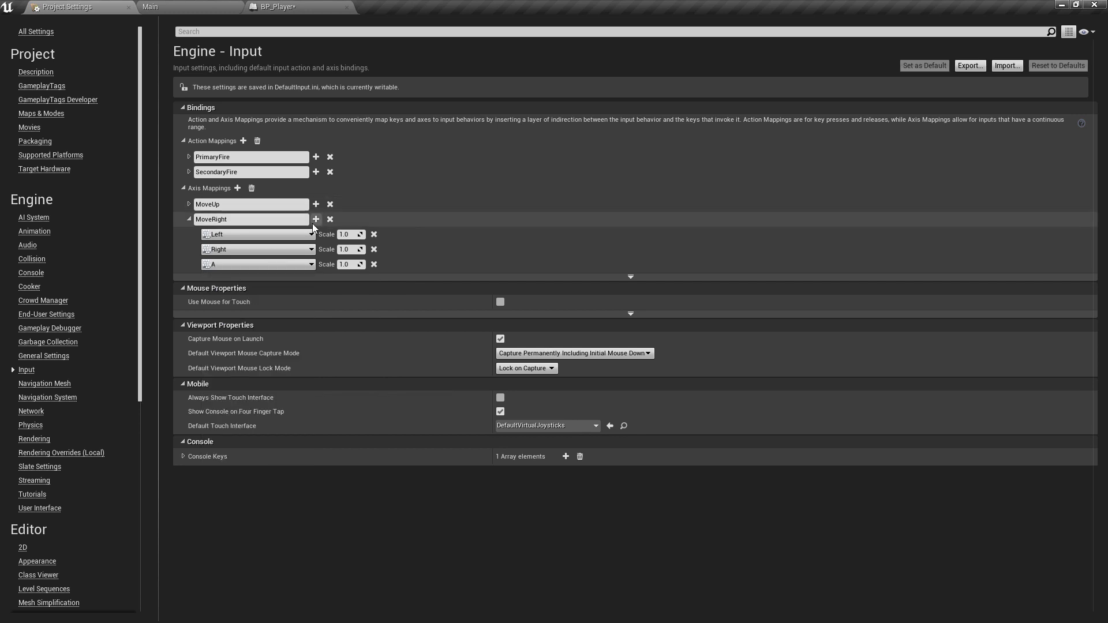
pyautogui.click(316, 220)
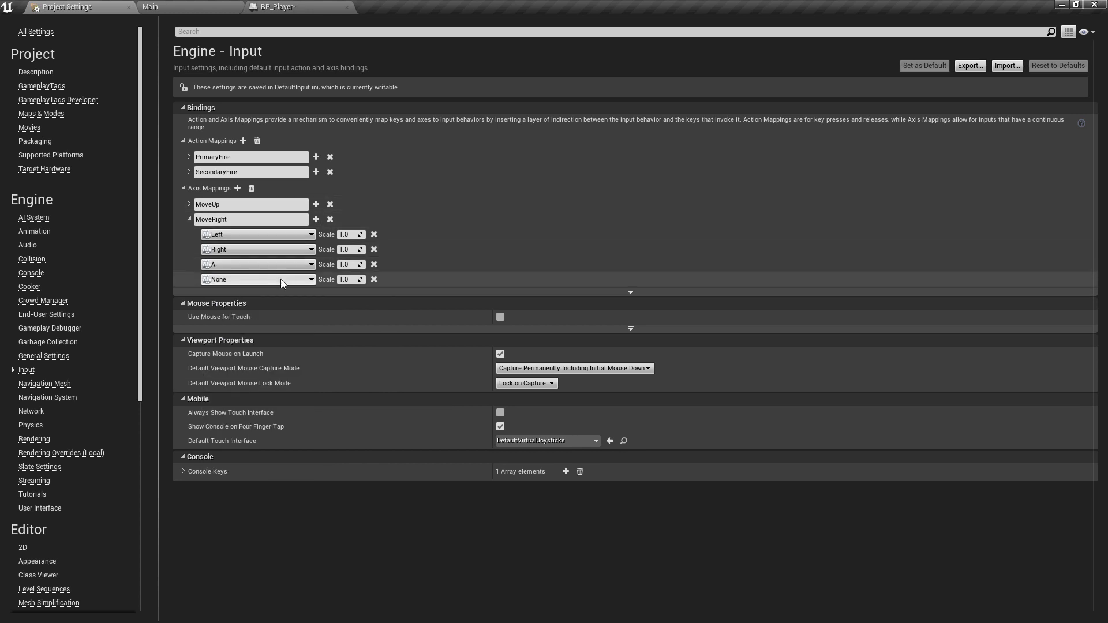
pyautogui.click(281, 280)
pyautogui.write('d')
pyautogui.press('Return')
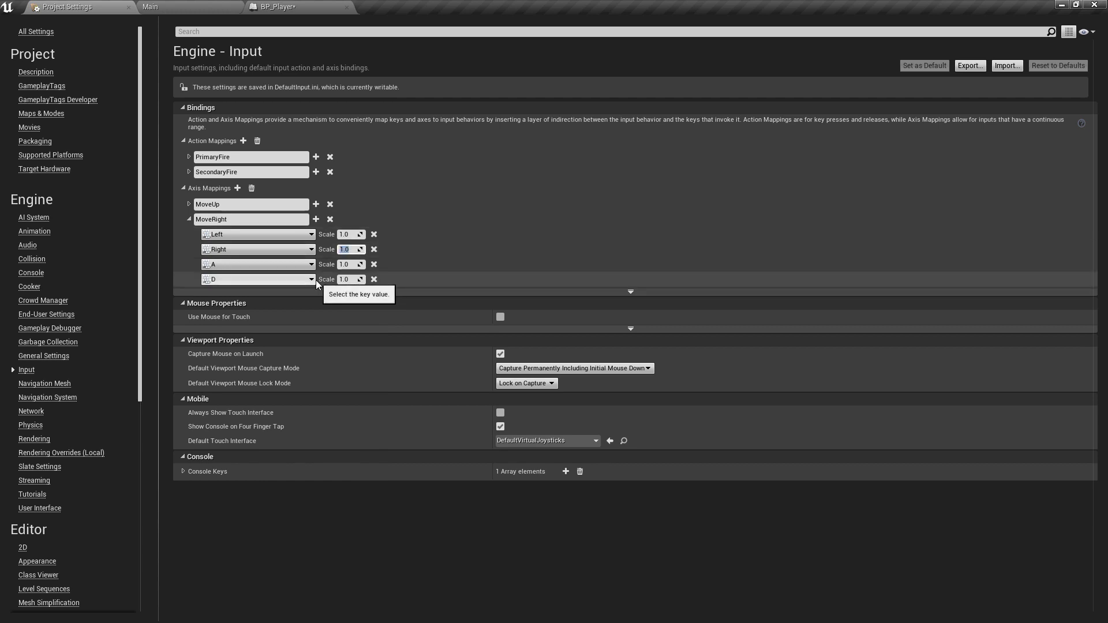
# Set the scale of MoveRight's Left and A key bindings to -1.0.
pyautogui.hotkey('shift', 'Tab')
pyautogui.write('-1.0')
pyautogui.press('Tab')
pyautogui.press('Tab')
pyautogui.press('Tab')
pyautogui.press('Tab')
pyautogui.write('-1.0')
pyautogui.press('Tab')
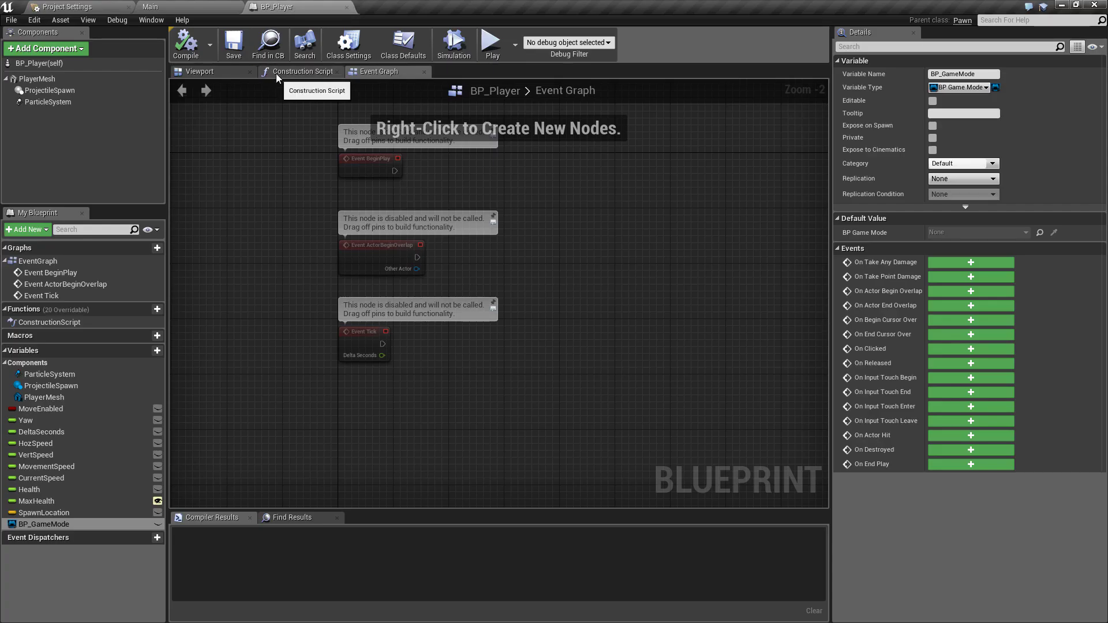
# Close the BP_Player blueprint and return to the Main level.
pyautogui.click(346, 7)
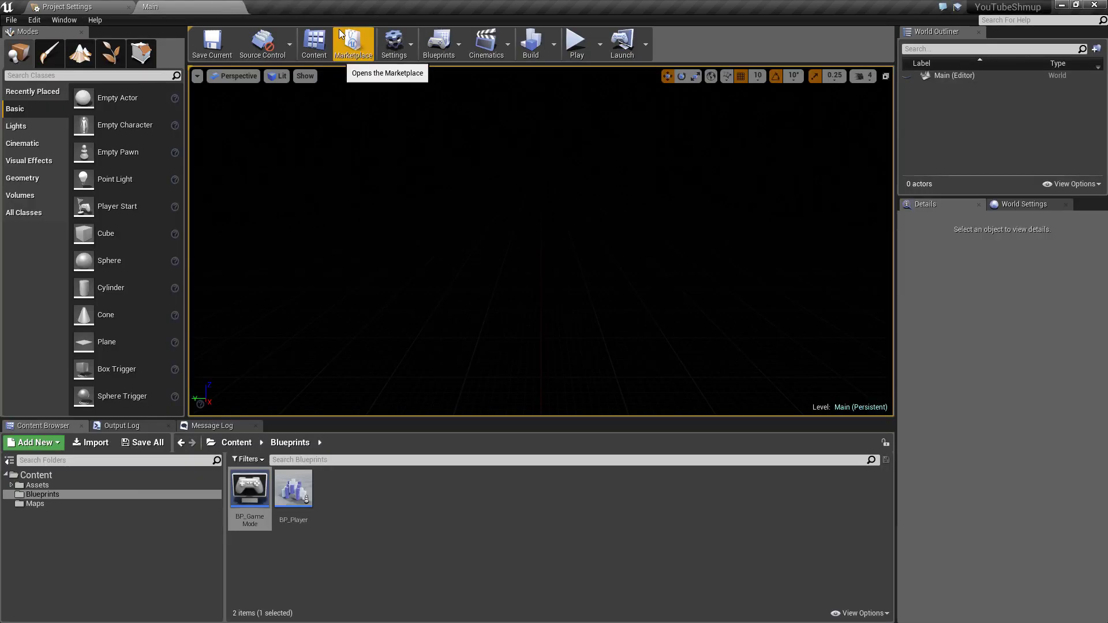